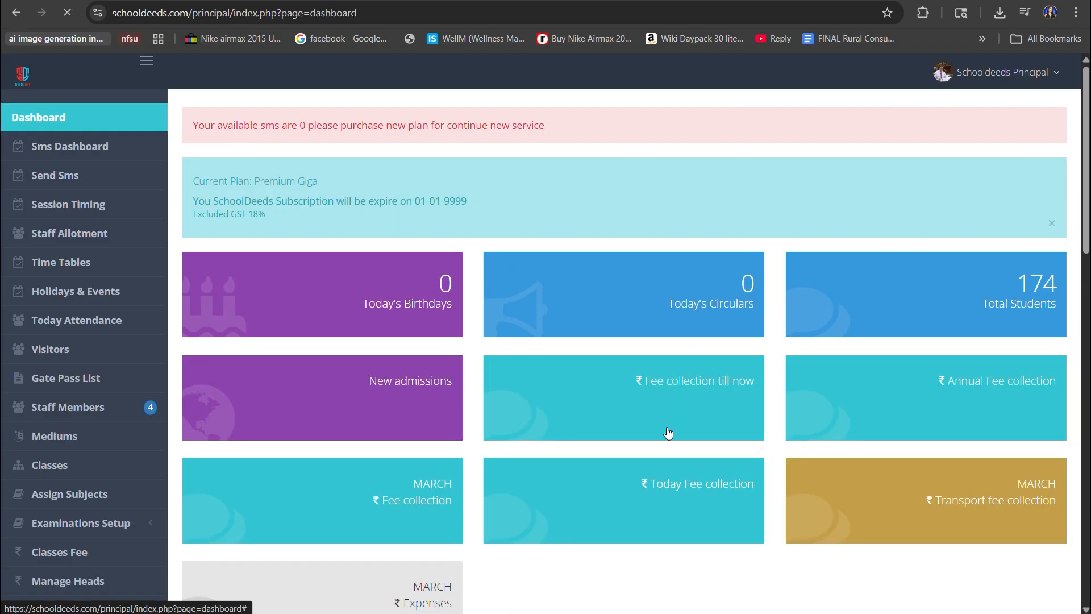
- Open the Examination Date Sheet page under Examinations Setup and check the list of existing exam date sheets
scroll(79, 360, "down", 5)
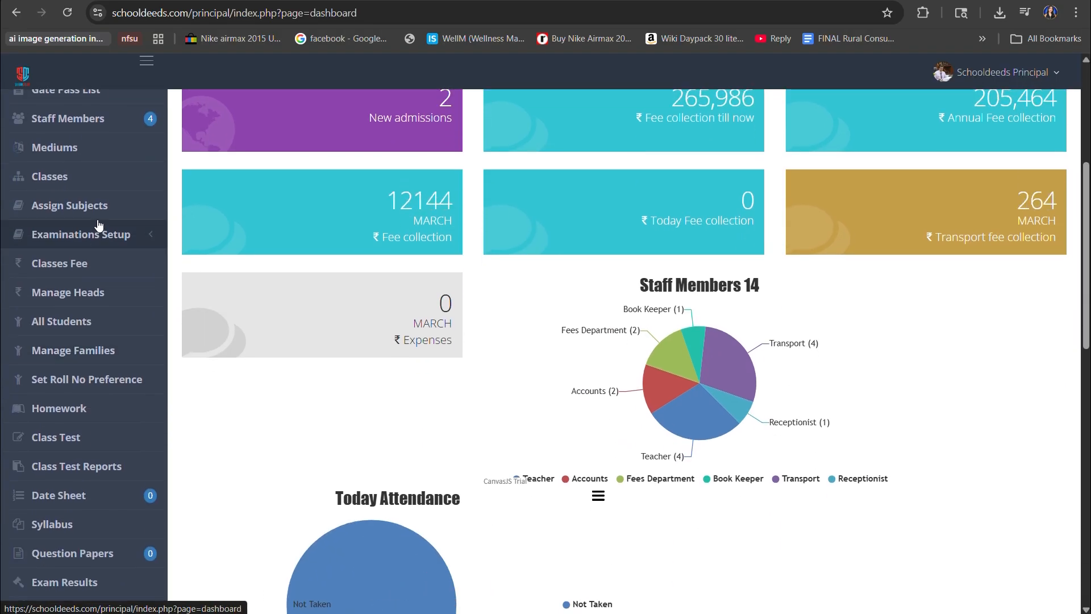
left_click(100, 233)
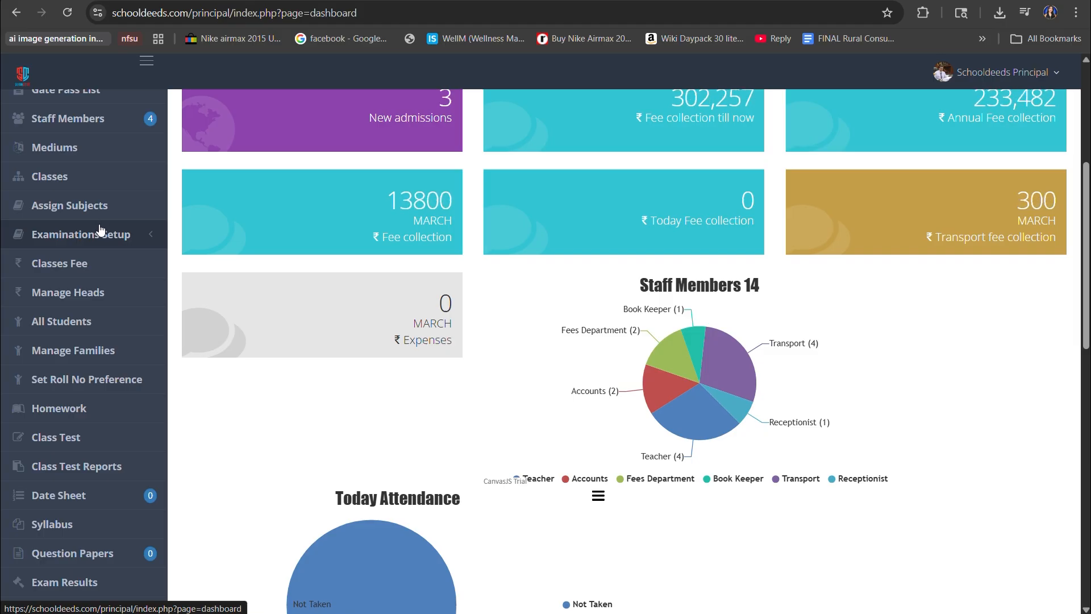
left_click(102, 236)
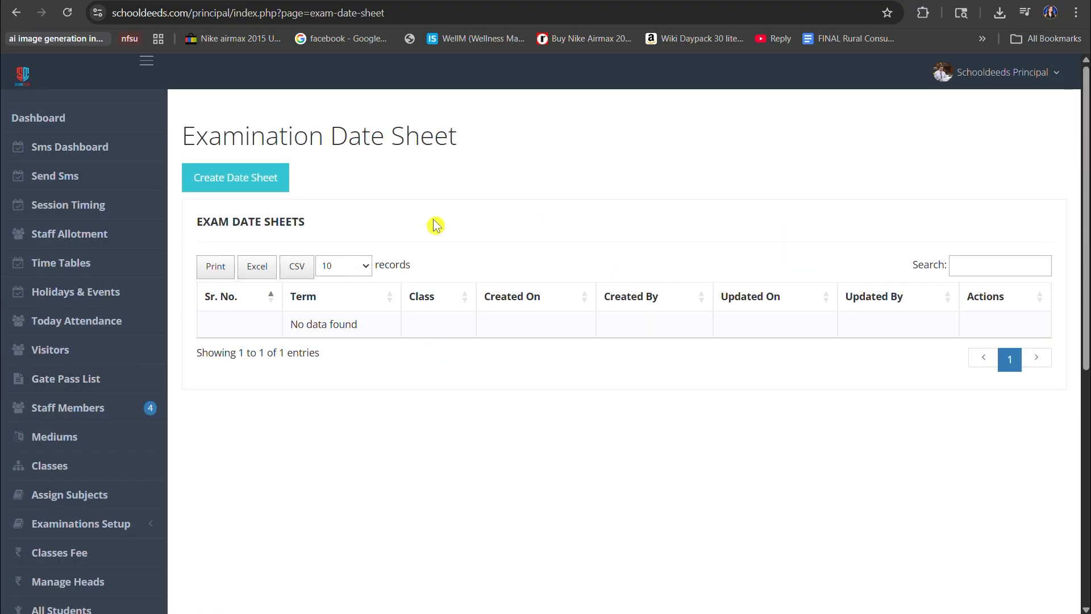
left_click(291, 329)
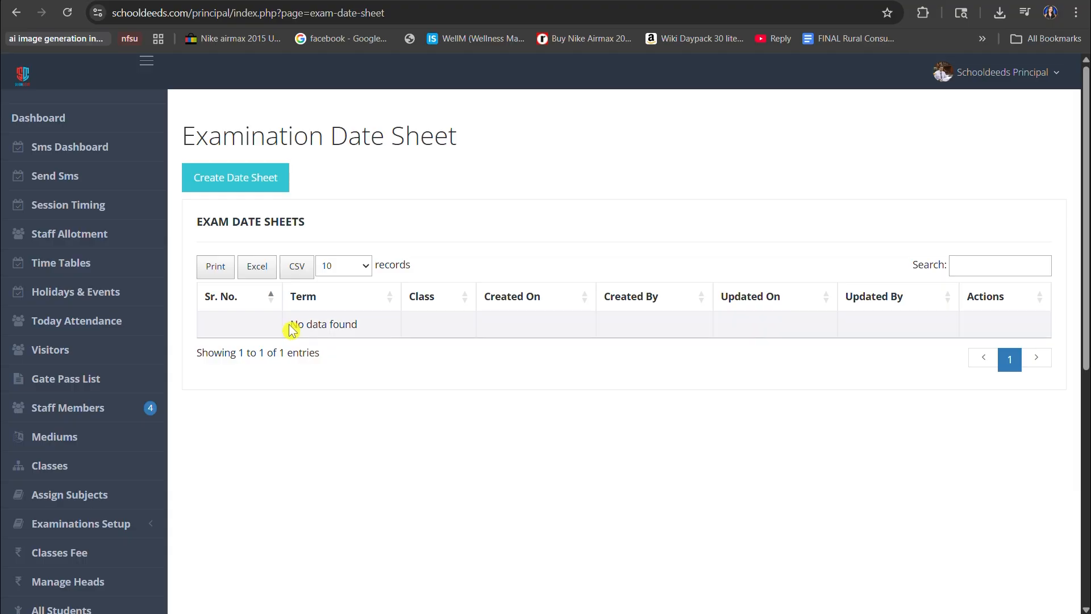
left_click_drag(301, 326, 360, 334)
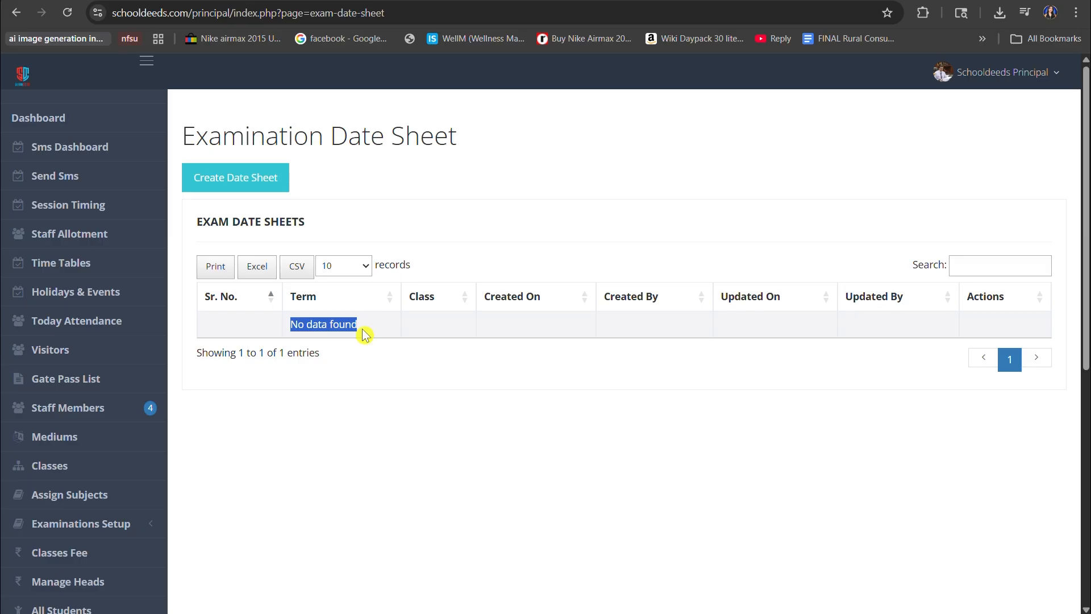
- Start a new date sheet for class +2 (Commerce) and Term - 1, and look through its subjects
left_click(262, 190)
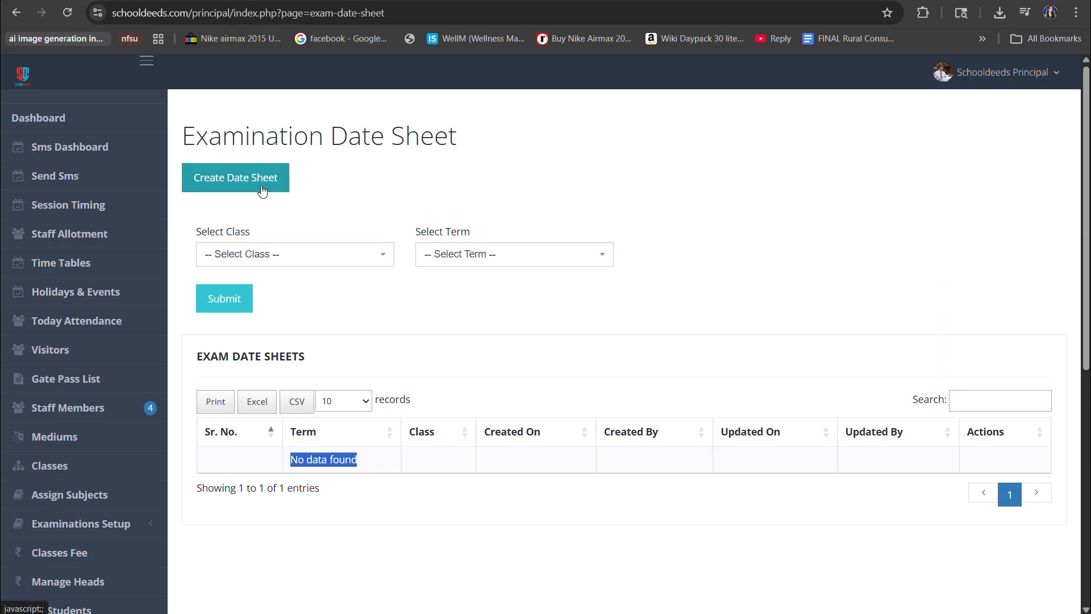
left_click(292, 253)
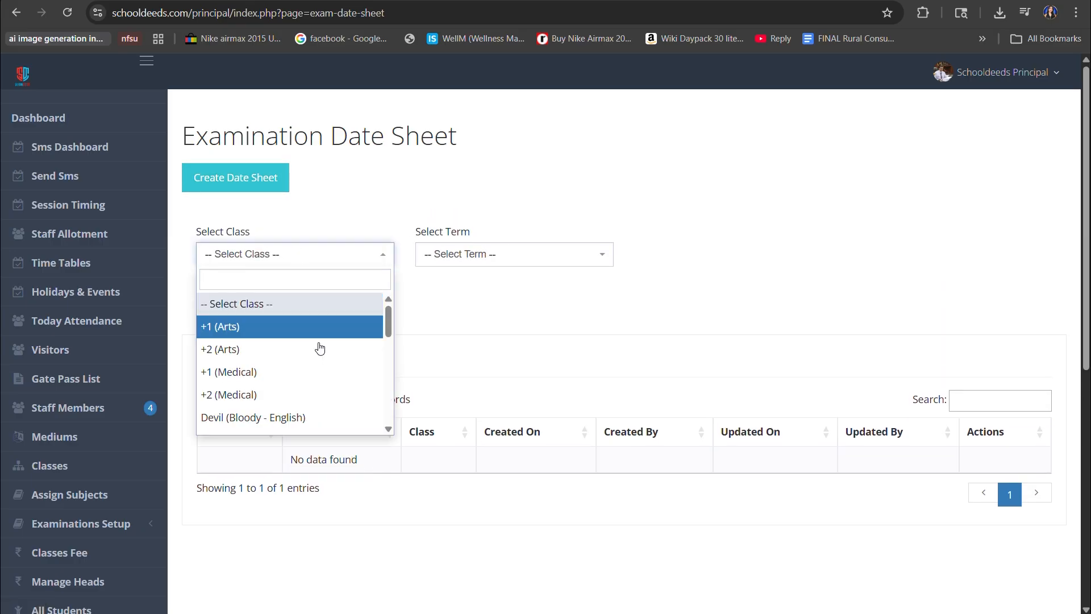
scroll(328, 374, "down", 1)
scroll(328, 374, "down", 3)
left_click(328, 372)
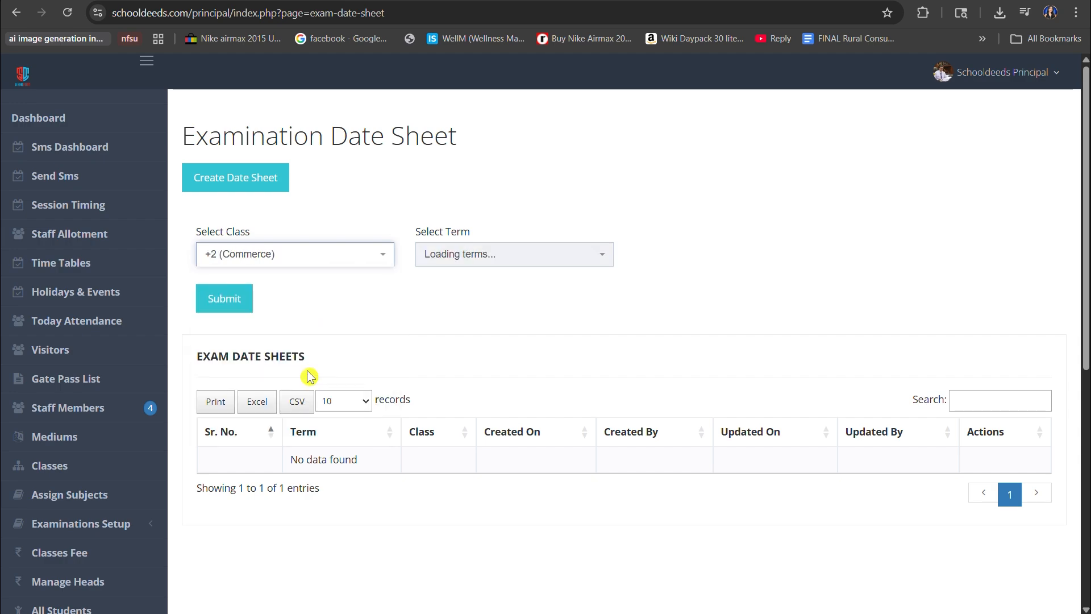
left_click(522, 264)
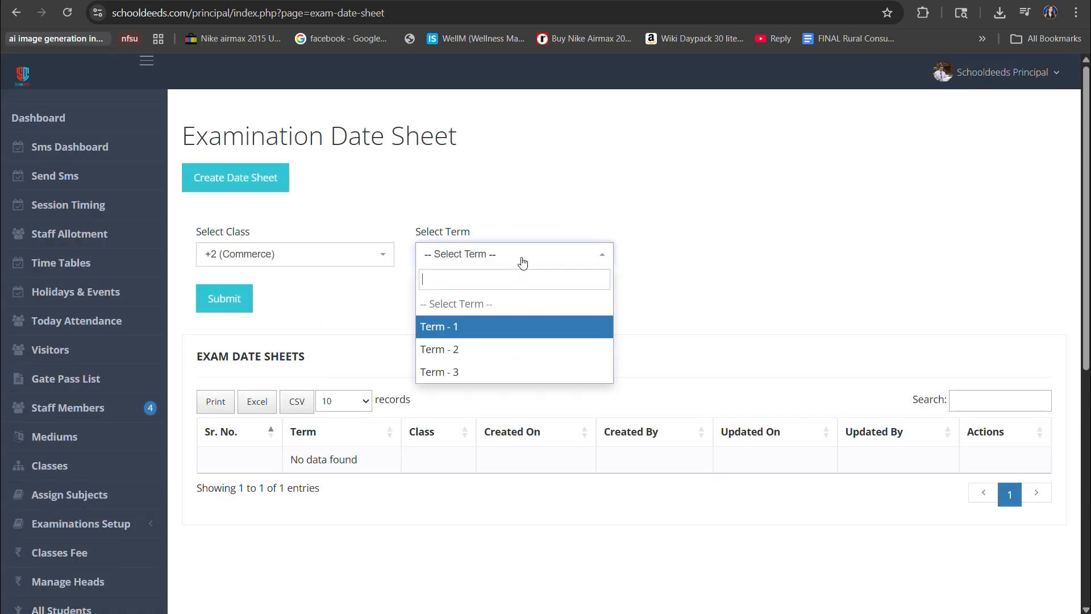
left_click(536, 327)
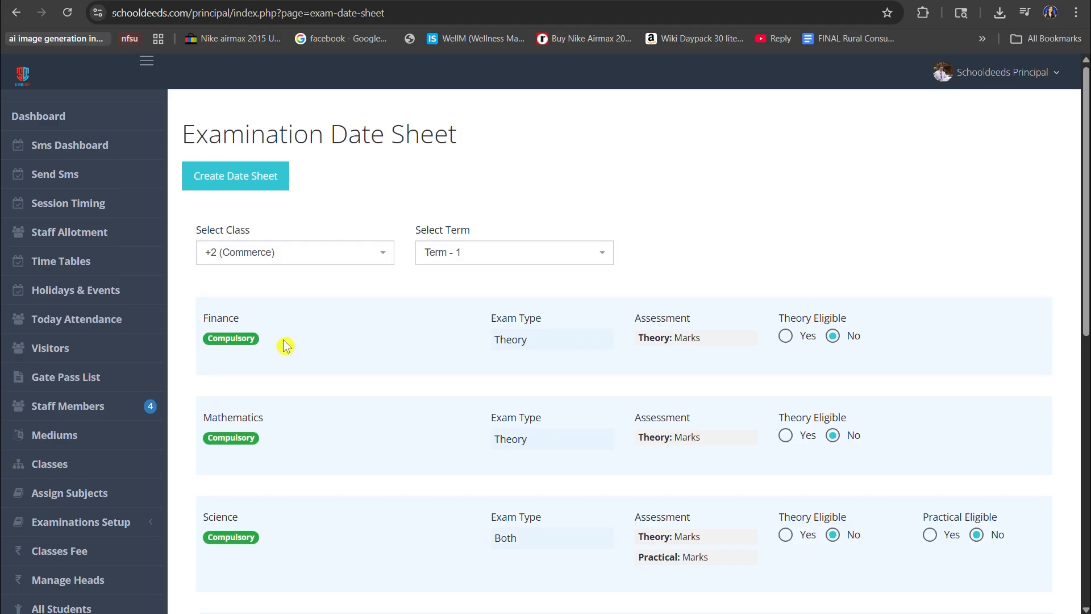
scroll(279, 318, "down", 2)
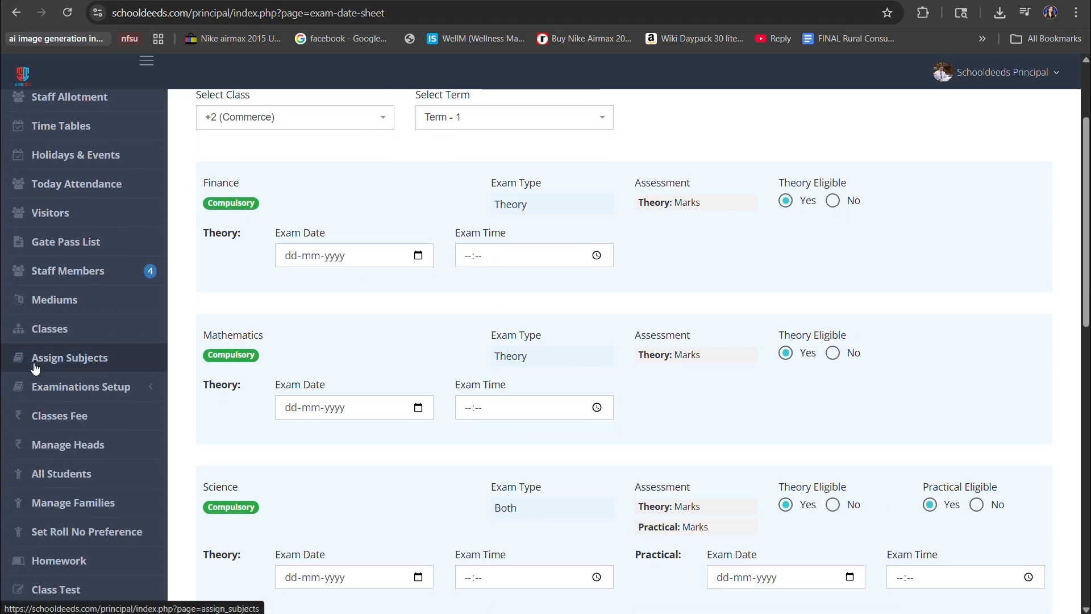
- Open the Marks Setup page and review the total and passing marks configured for each +2 (Commerce) subject
scroll(68, 359, "down", 1)
left_click(74, 336)
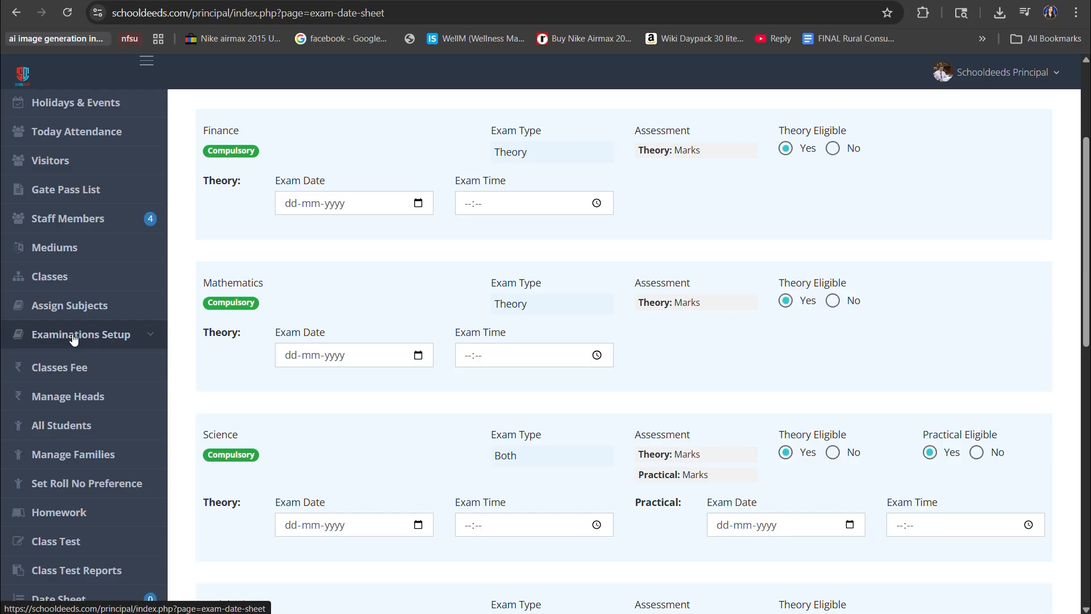
scroll(80, 344, "down", 1)
left_click(84, 355)
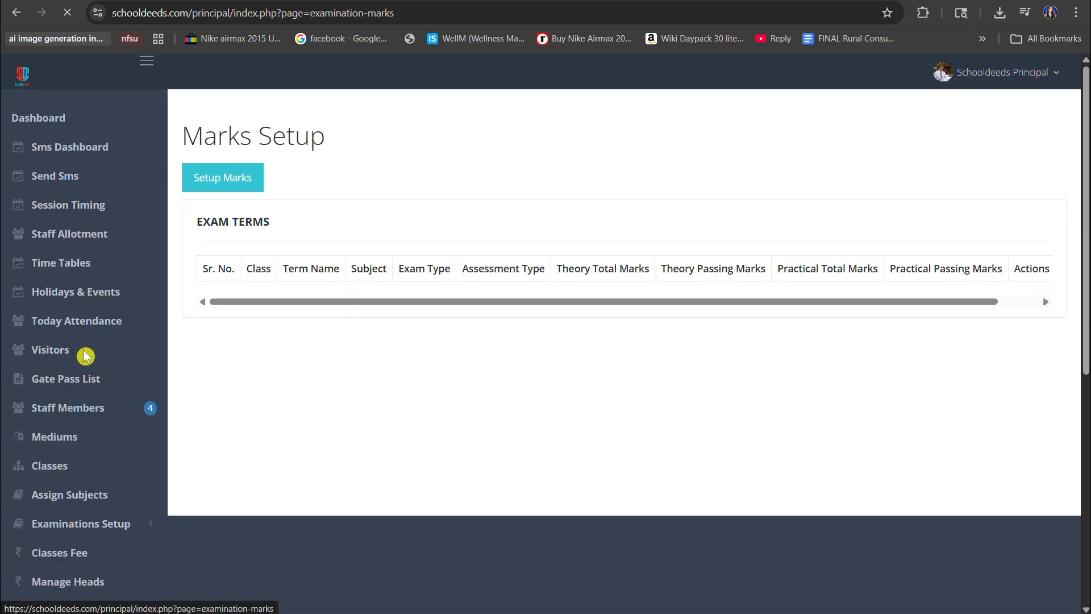
scroll(678, 353, "right", 3)
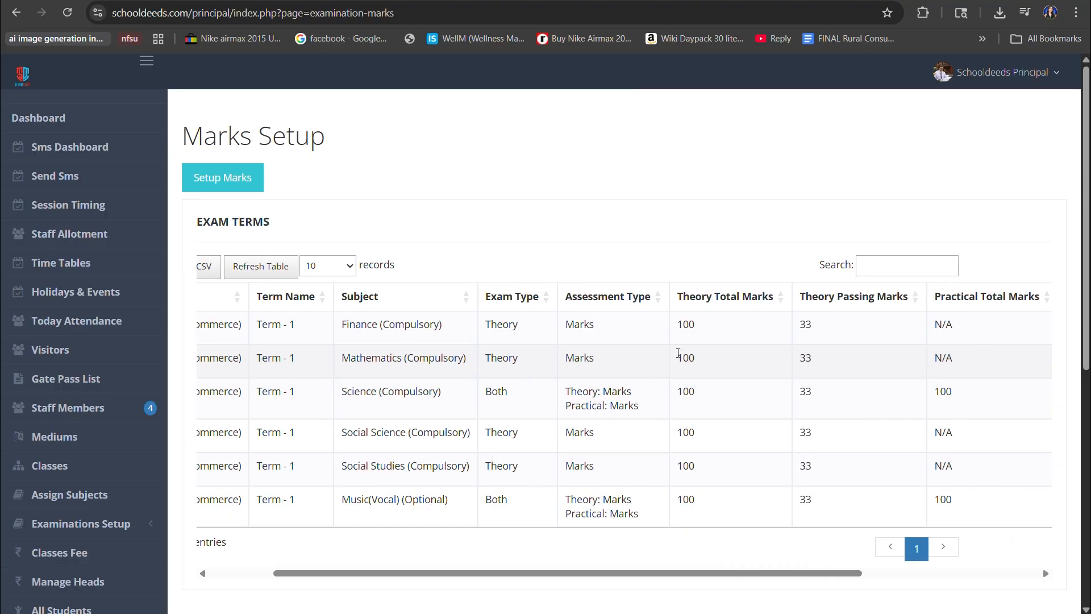
scroll(678, 353, "right", 4)
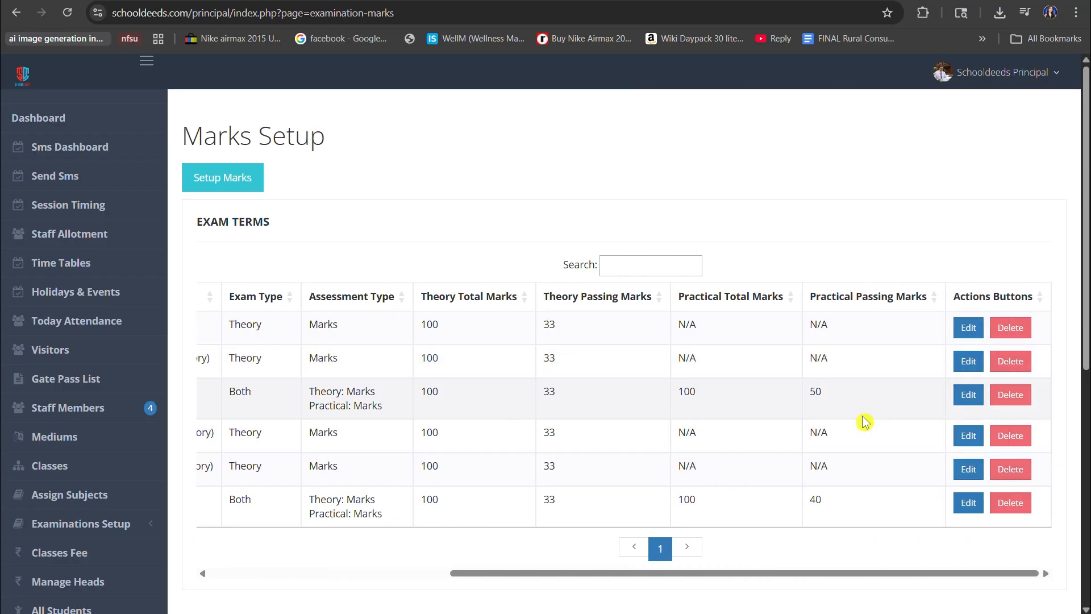
scroll(862, 421, "left", 7)
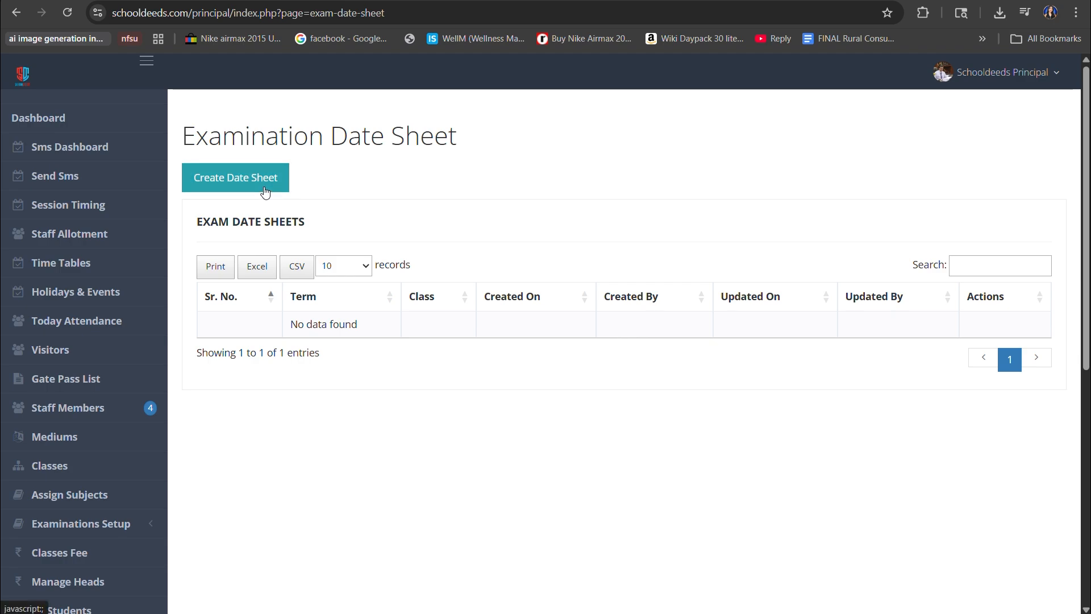
- Begin creating an examination date sheet for class +2 (Commerce) and Term - 1
left_click(264, 189)
left_click(295, 254)
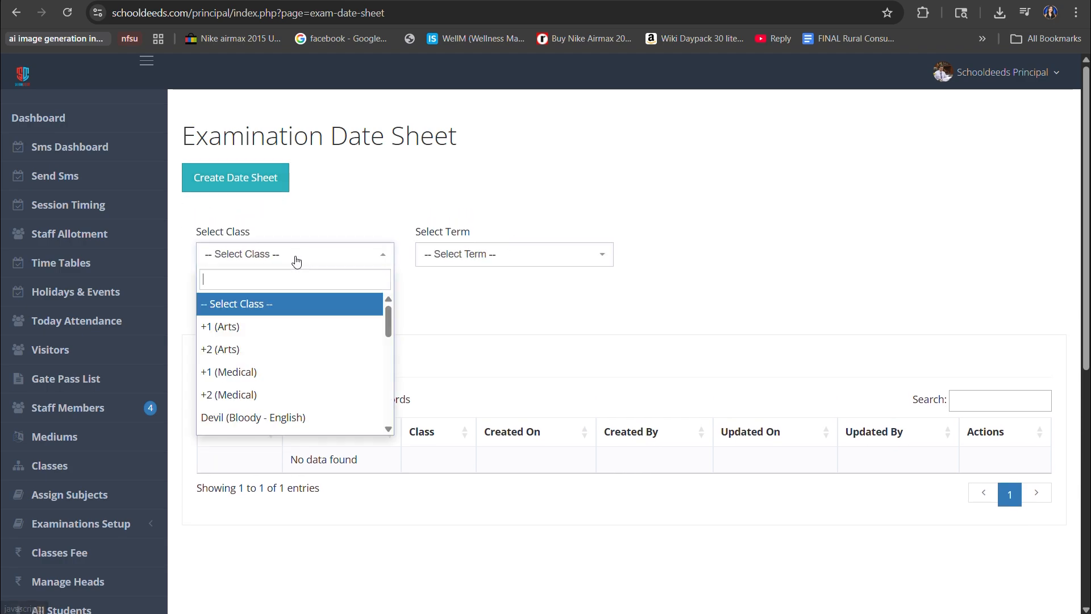
scroll(314, 392, "down", 2)
left_click(314, 392)
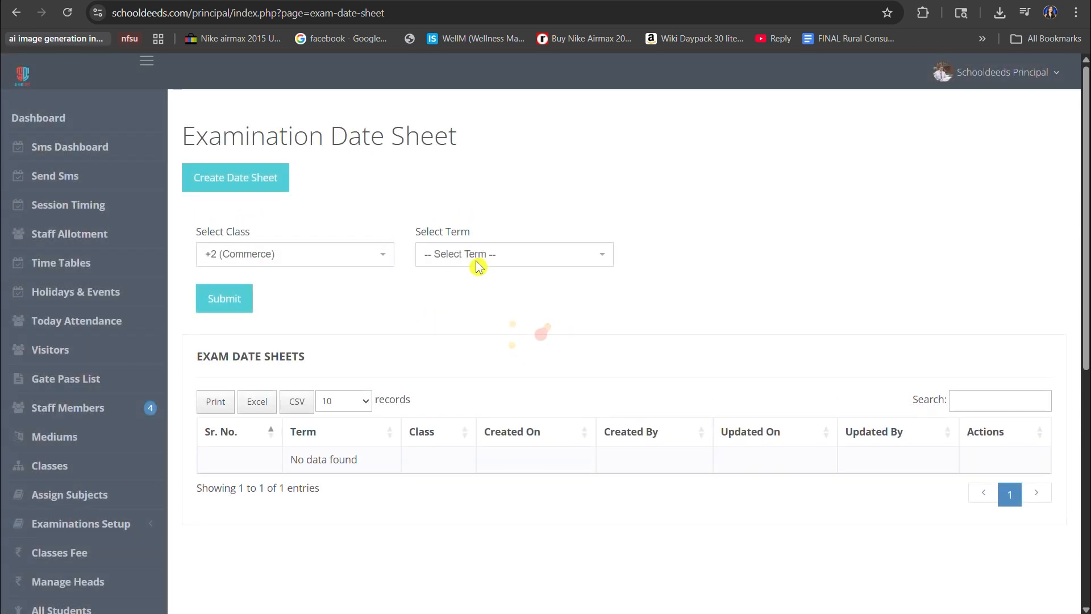
left_click(477, 264)
left_click(492, 326)
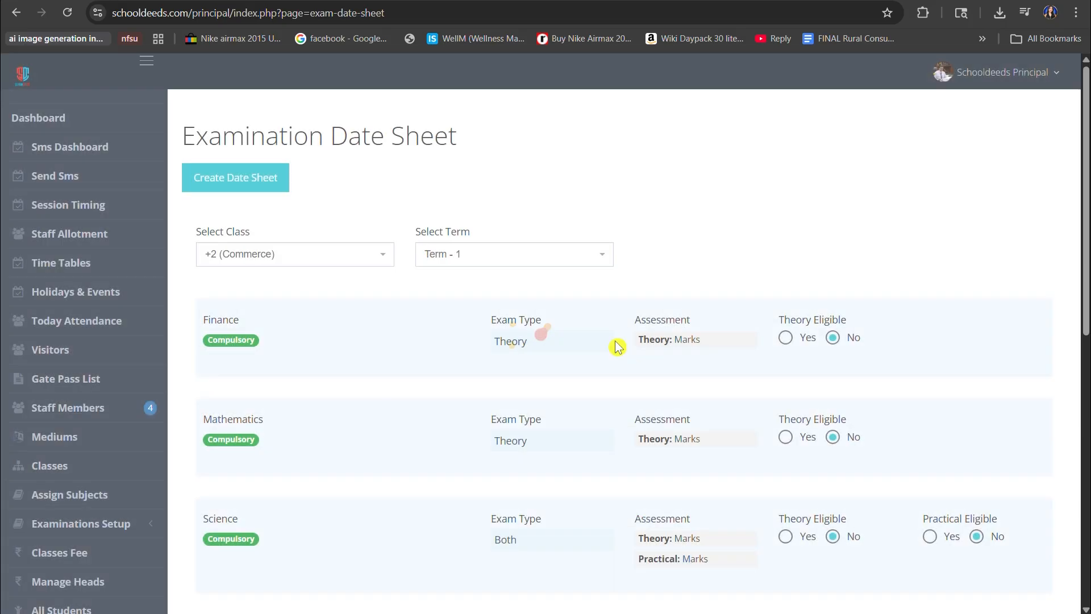
- Mark Finance as theory eligible and set its theory exam date to 01-04-2026
left_click(796, 328)
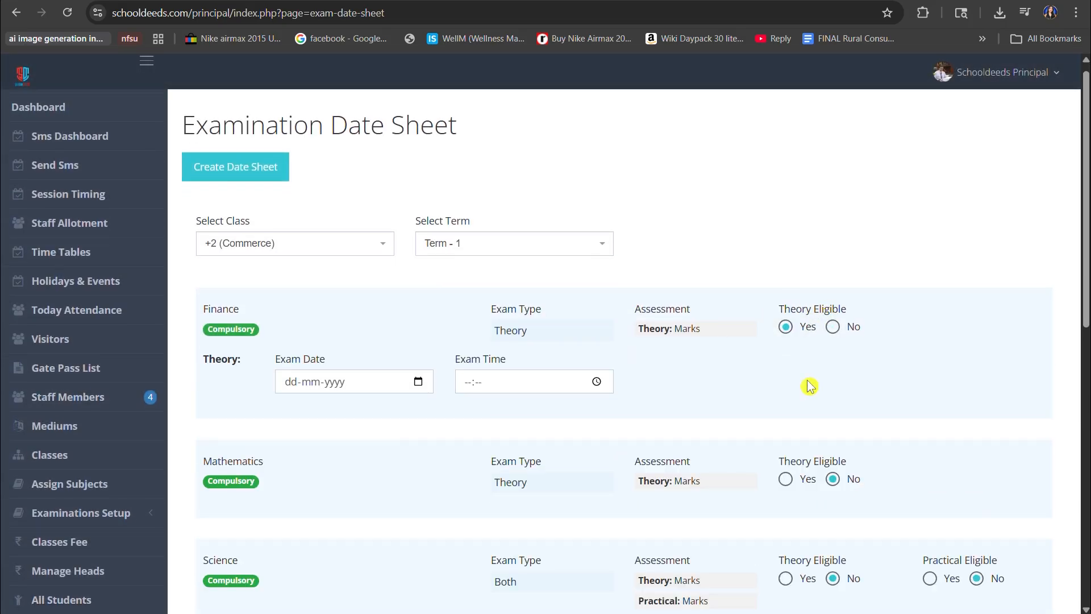
left_click(418, 381)
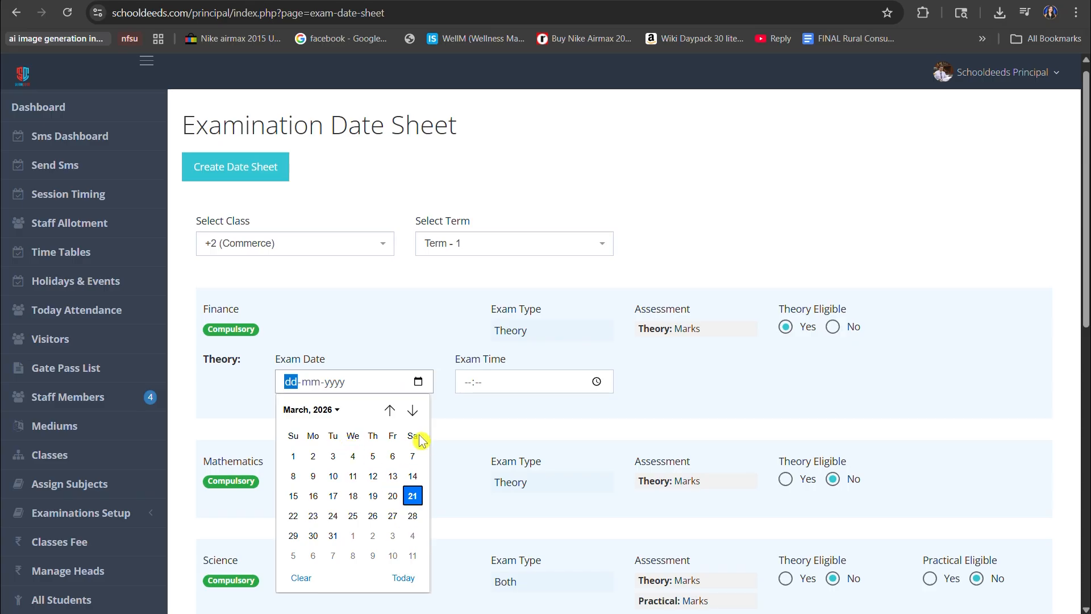
left_click(413, 410)
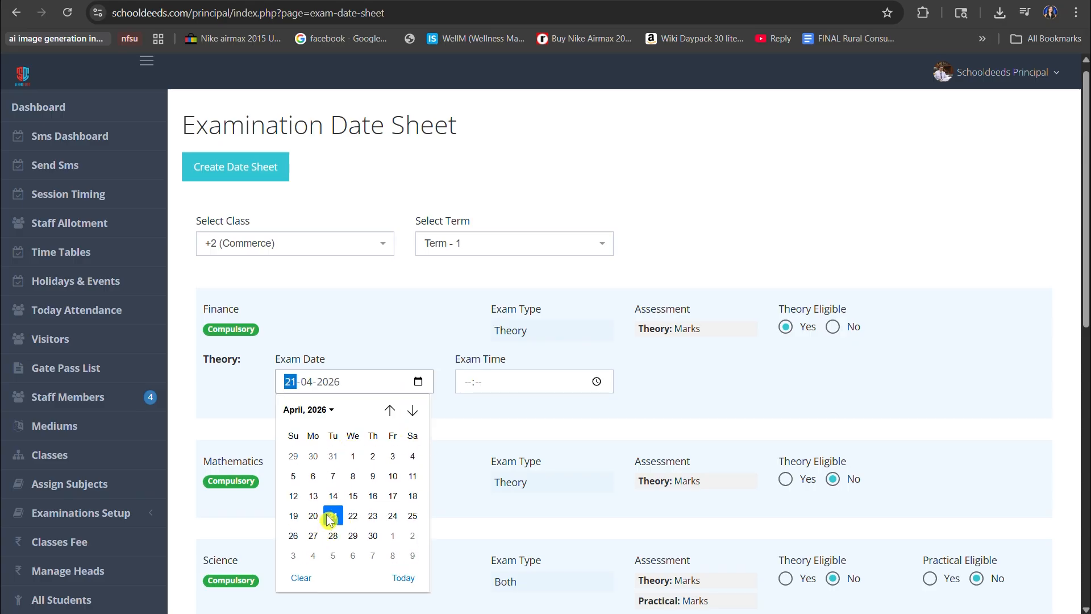
left_click(353, 456)
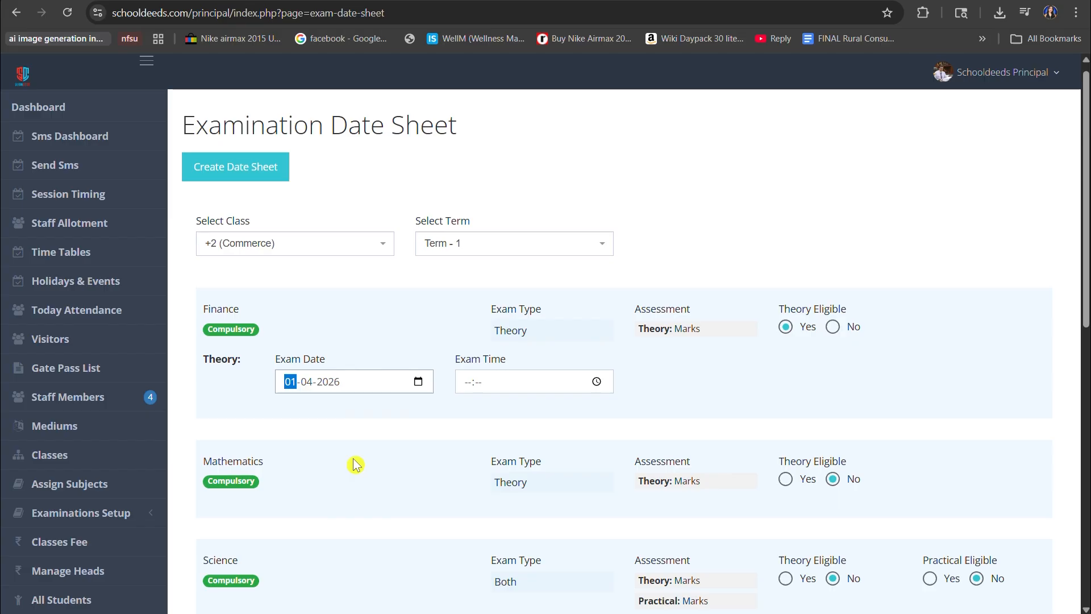
- Set the Finance theory exam time to 10:30
left_click(494, 389)
scroll(514, 478, "down", 3)
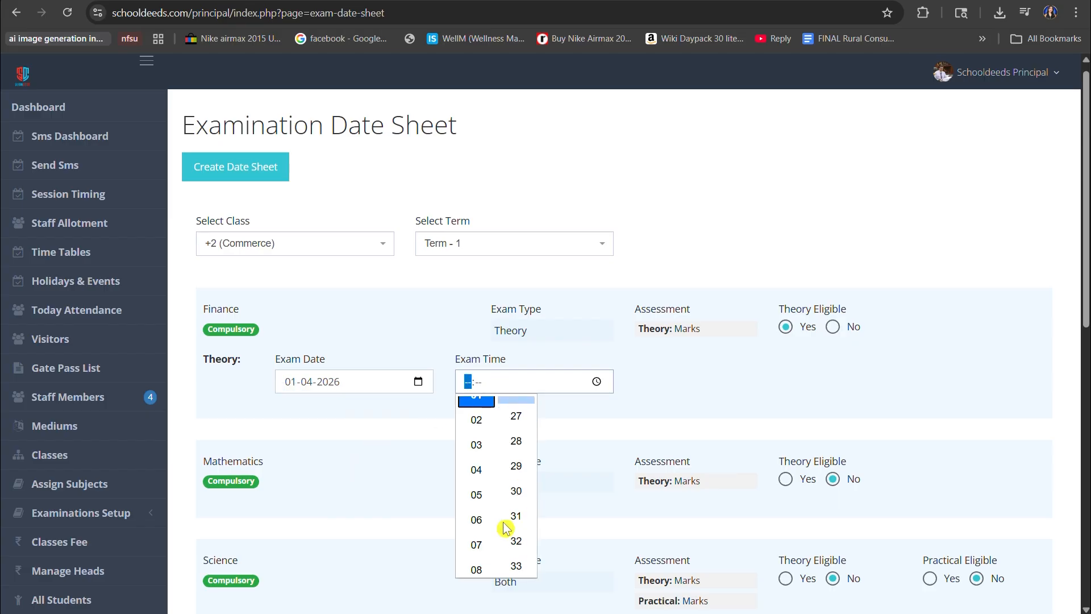
scroll(477, 517, "down", 4)
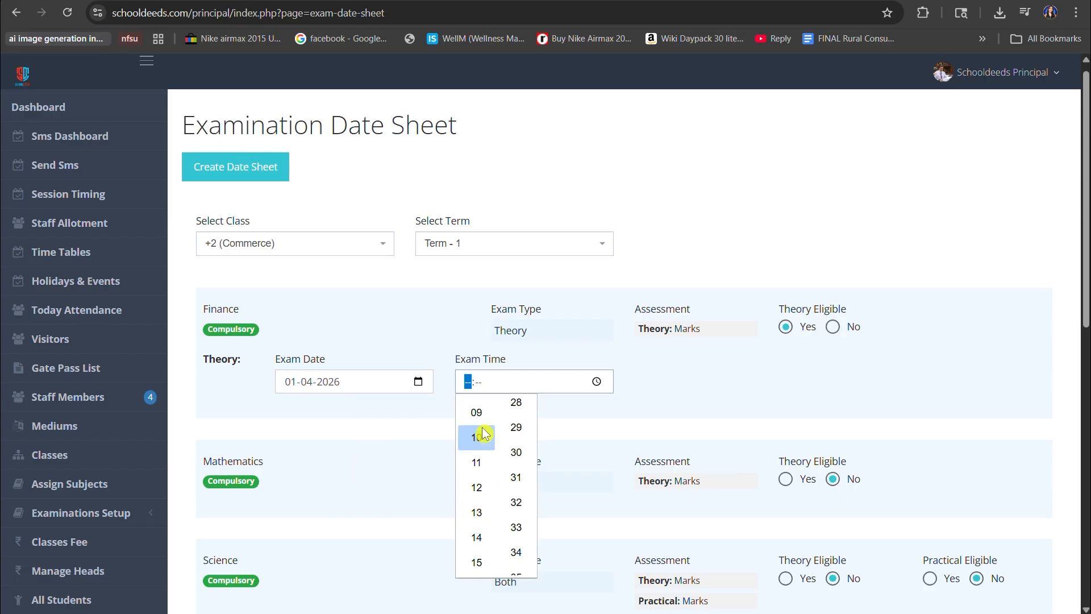
left_click(479, 438)
left_click(515, 453)
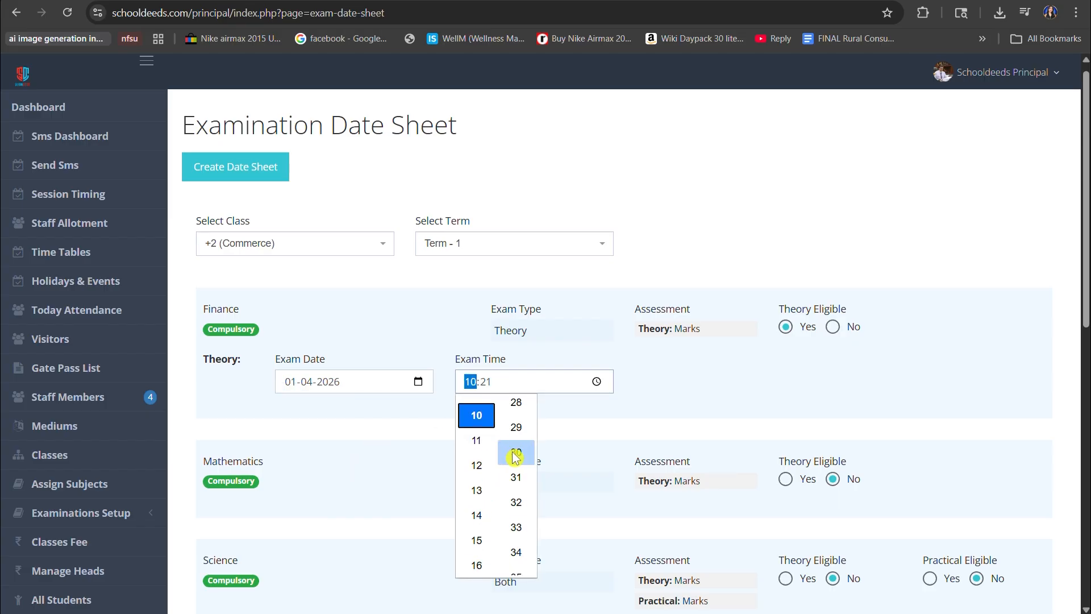
left_click(642, 421)
- Mark Mathematics as theory eligible and set its theory exam date to 02-04-2026
scroll(621, 429, "down", 2)
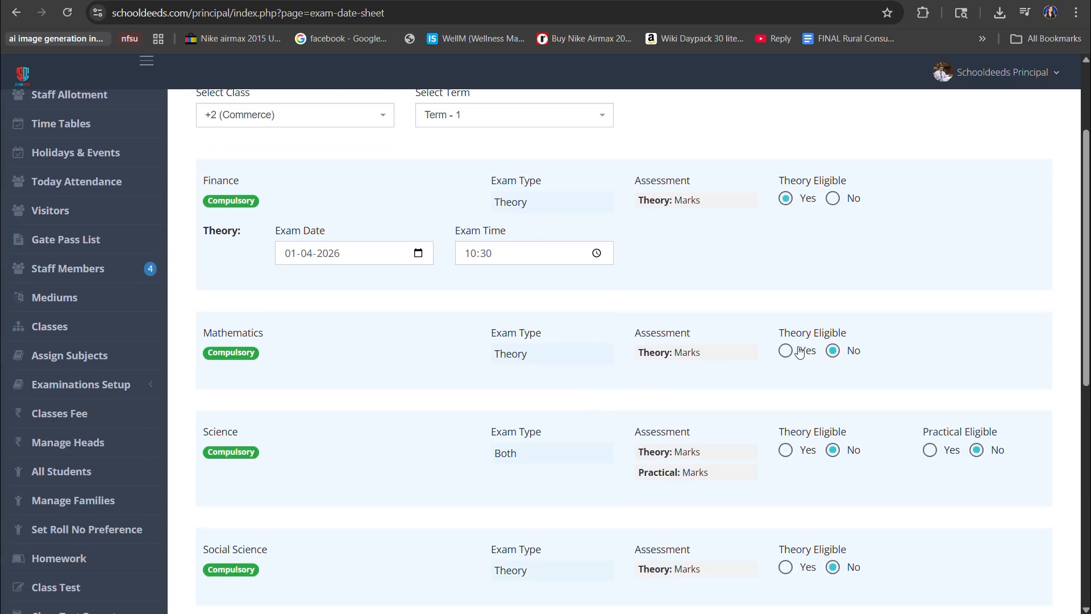
left_click(786, 350)
left_click(418, 406)
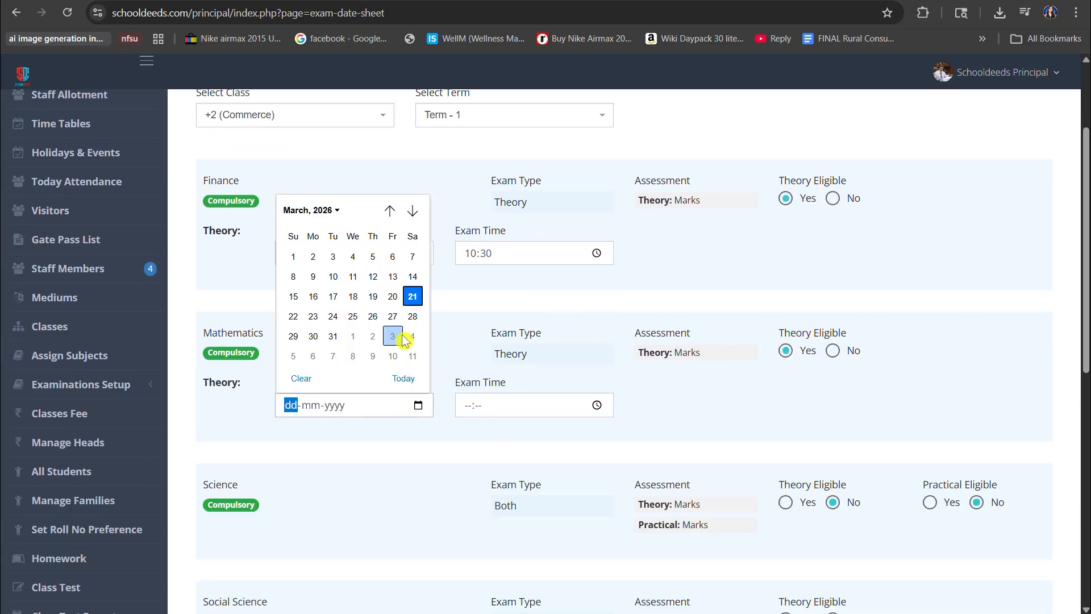
left_click(413, 210)
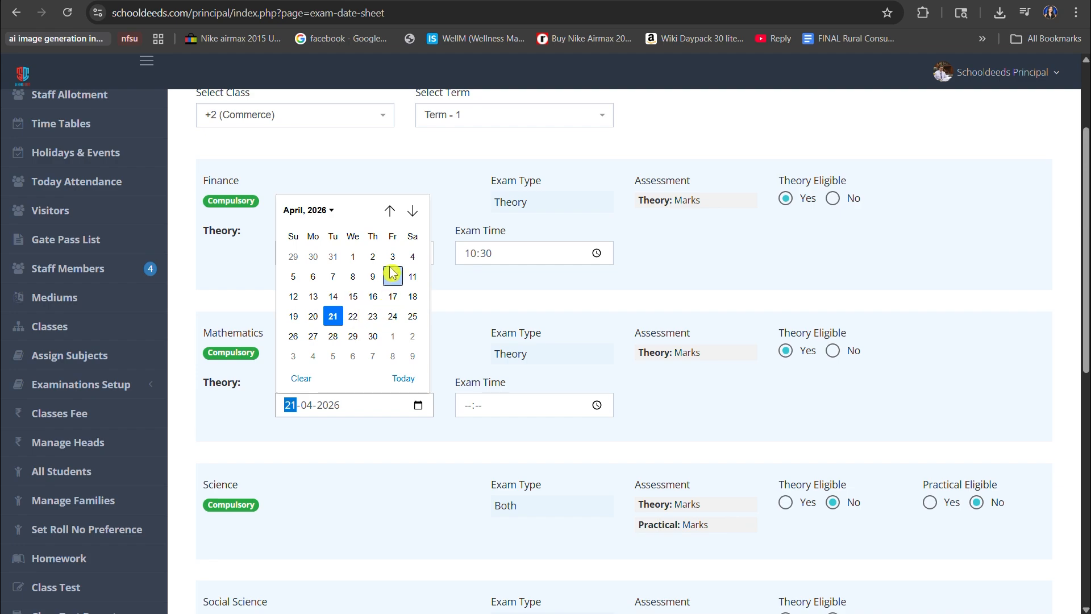
left_click(374, 260)
- Set the Mathematics theory exam time to 10:30
left_click(499, 408)
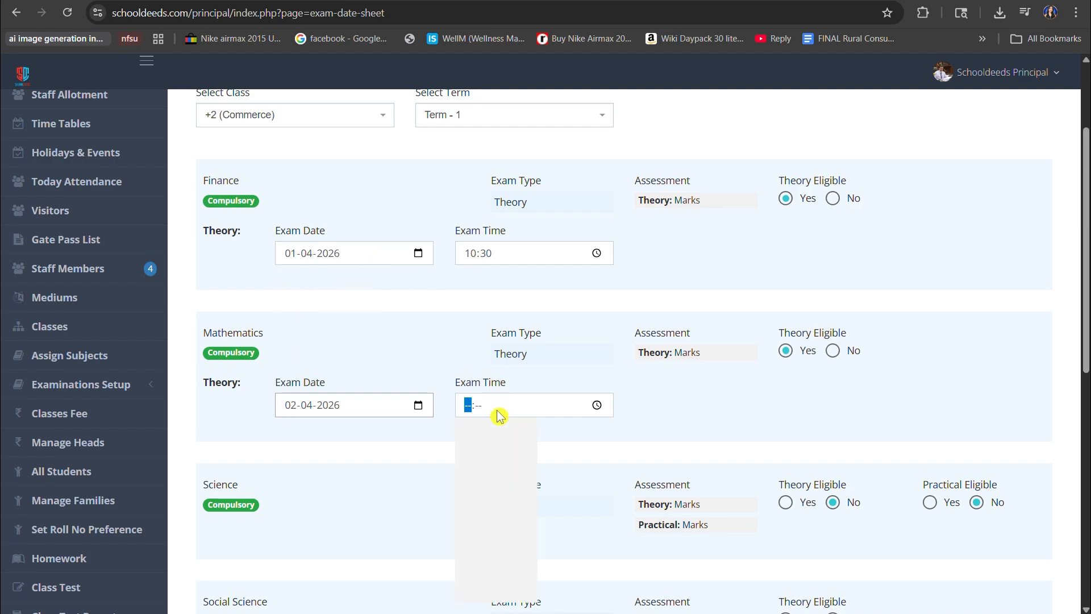
scroll(477, 563, "down", 4)
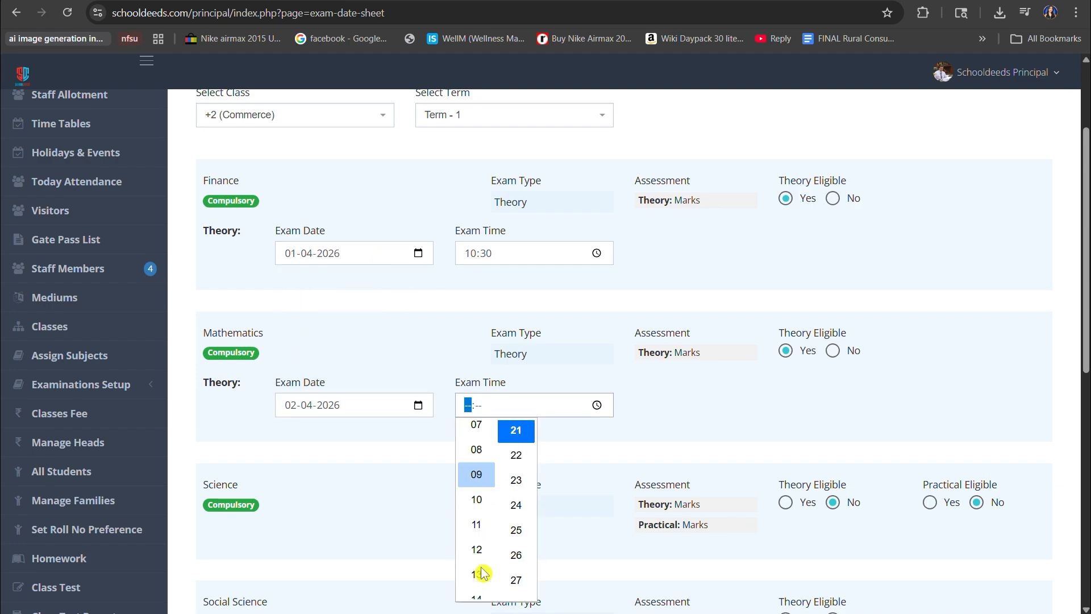
left_click(476, 462)
scroll(503, 511, "down", 2)
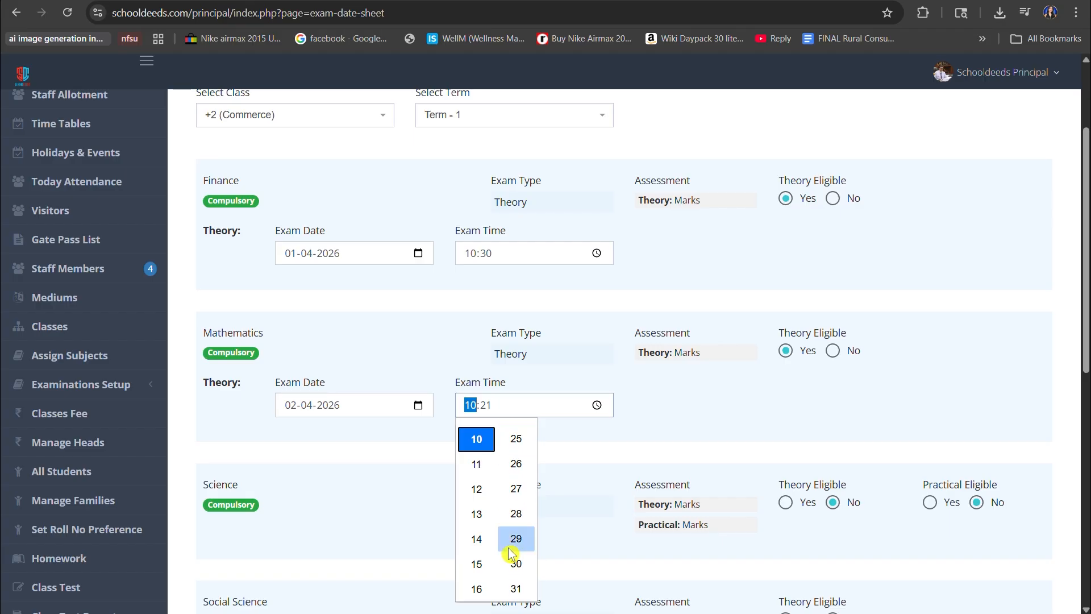
left_click(517, 571)
left_click(516, 552)
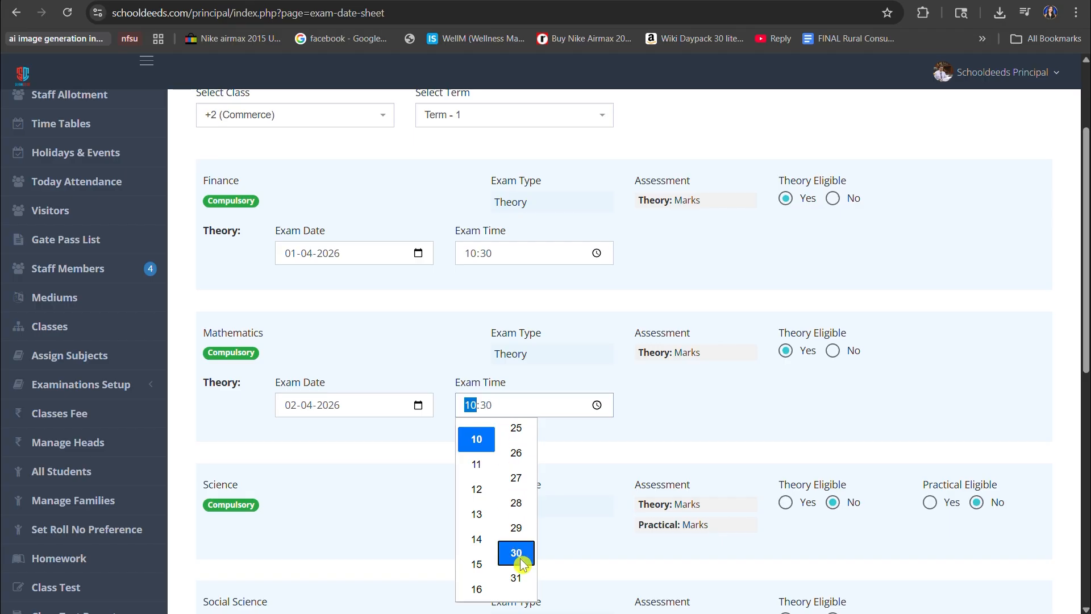
left_click(651, 438)
- Mark Science as both theory eligible and practical eligible
scroll(651, 438, "down", 2)
left_click(786, 385)
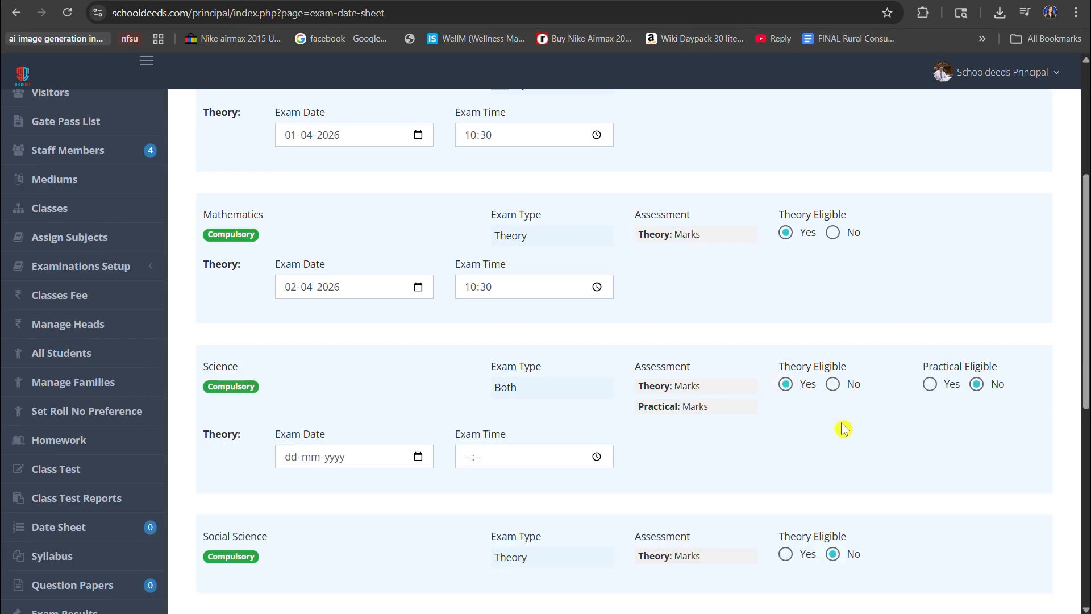
scroll(788, 443, "down", 2)
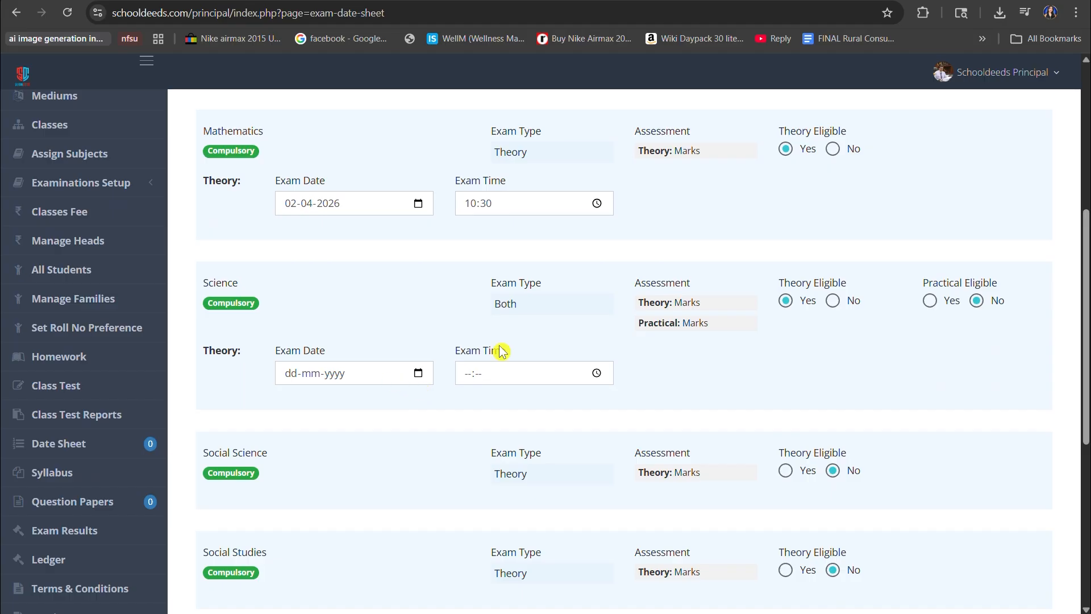
left_click(932, 301)
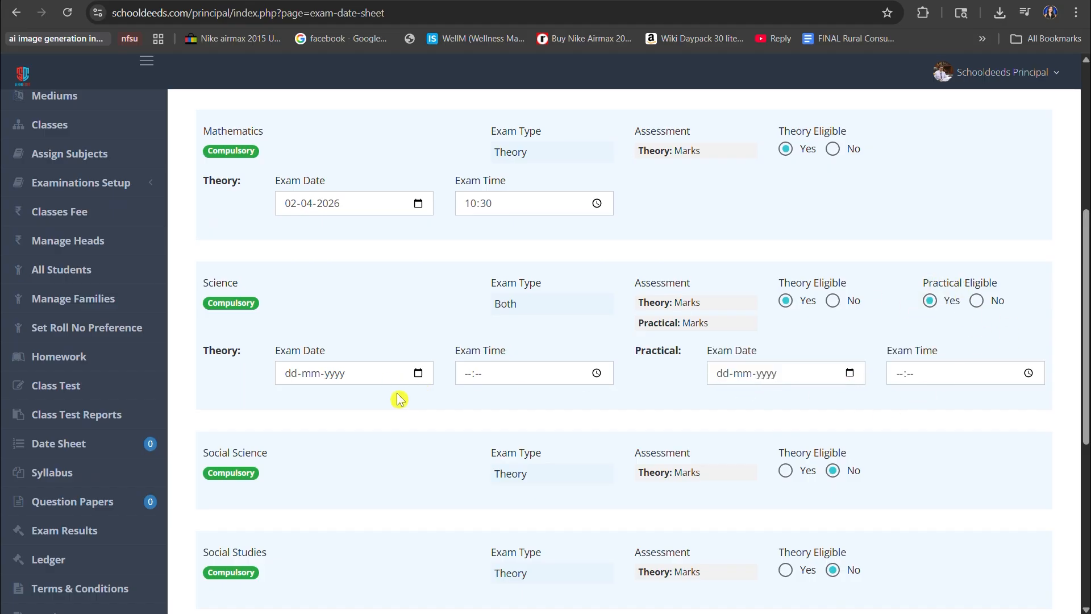
- Set the Science theory exam date to 03-04-2026
left_click(372, 375)
left_click(411, 403)
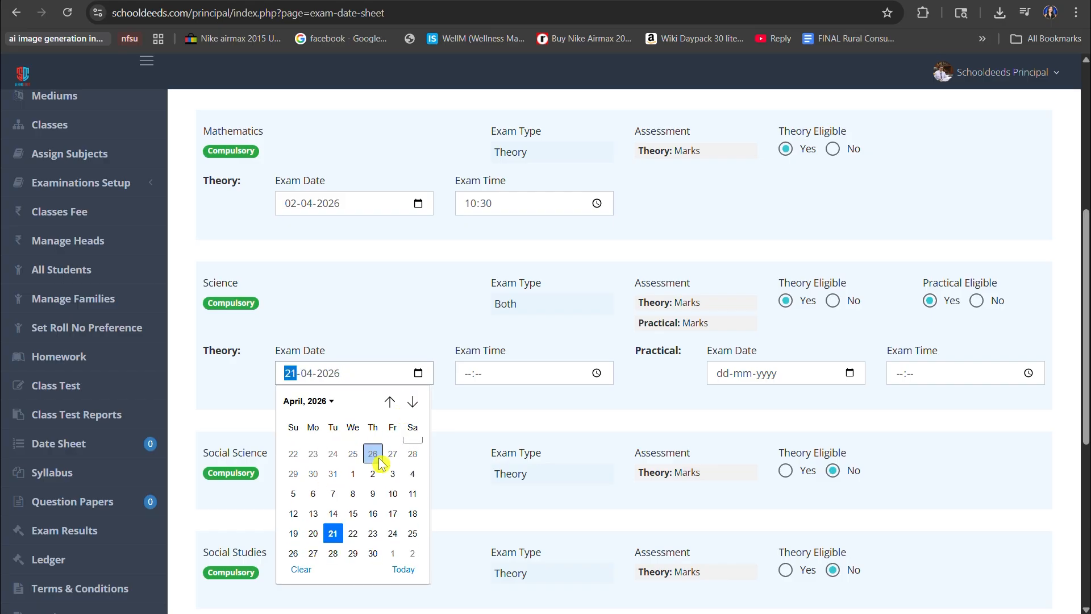
left_click(393, 447)
- Set the Science theory exam time to 10:30
left_click(530, 381)
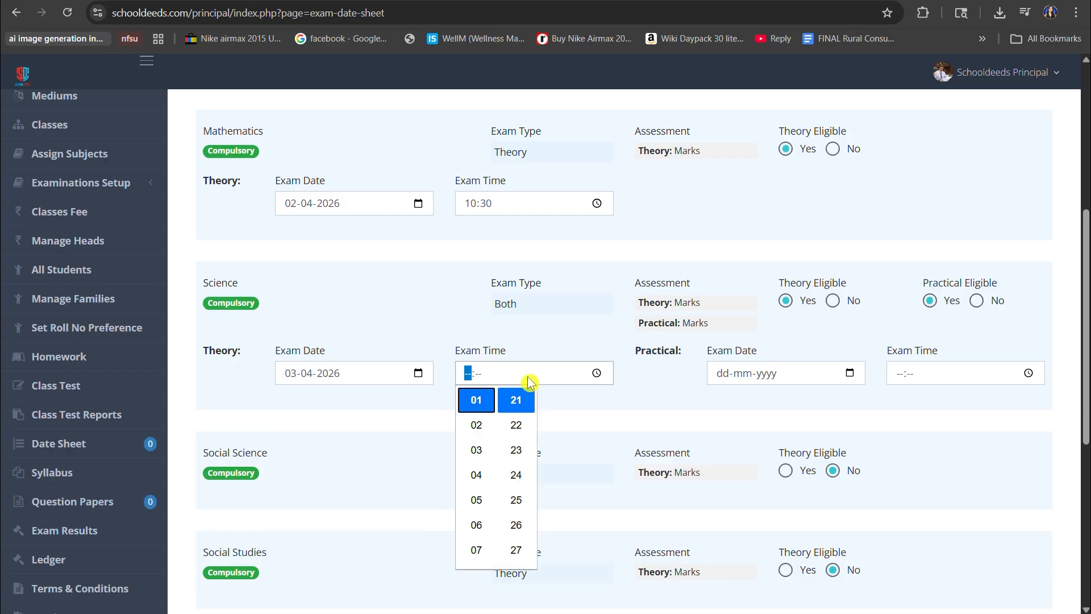
scroll(481, 518, "down", 3)
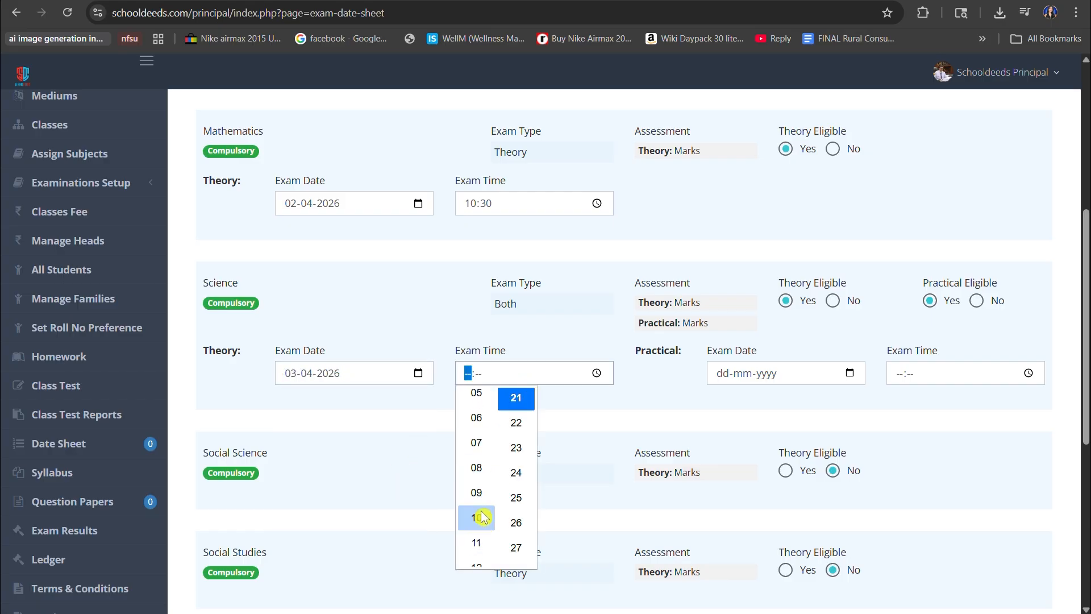
left_click(477, 517)
scroll(508, 517, "down", 2)
left_click(516, 515)
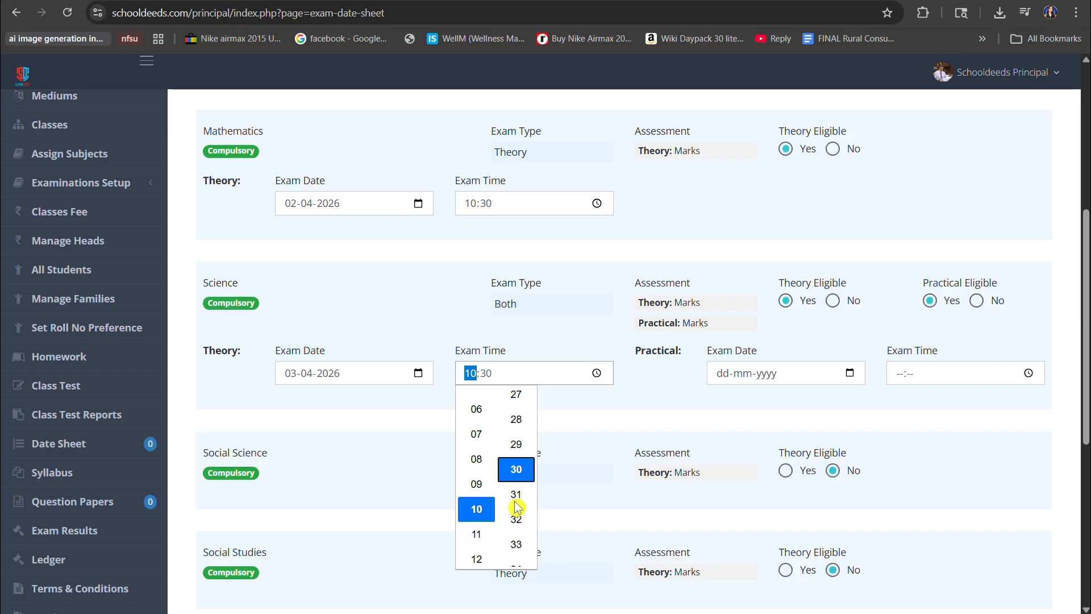
- Set the Science practical exam date to 03-04-2026 and its exam time to 12:00
left_click(780, 382)
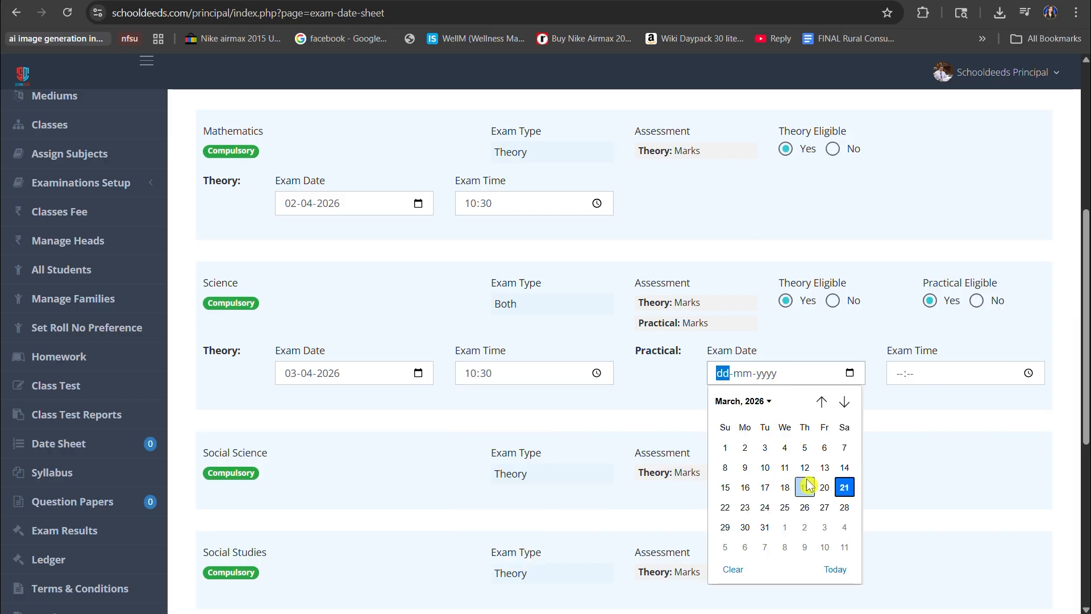
left_click(844, 402)
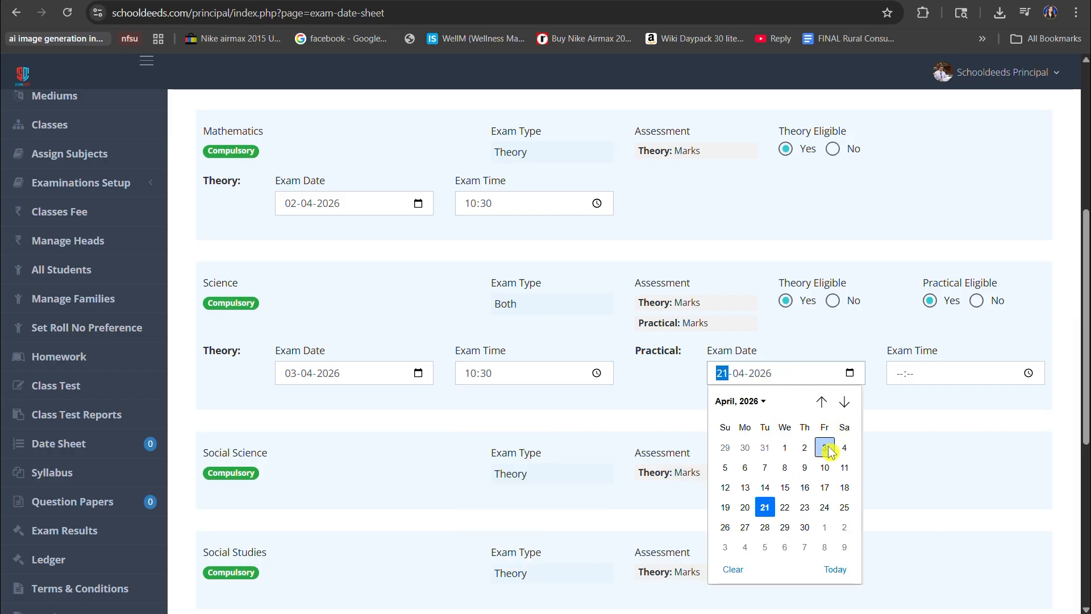
left_click(825, 448)
left_click(953, 372)
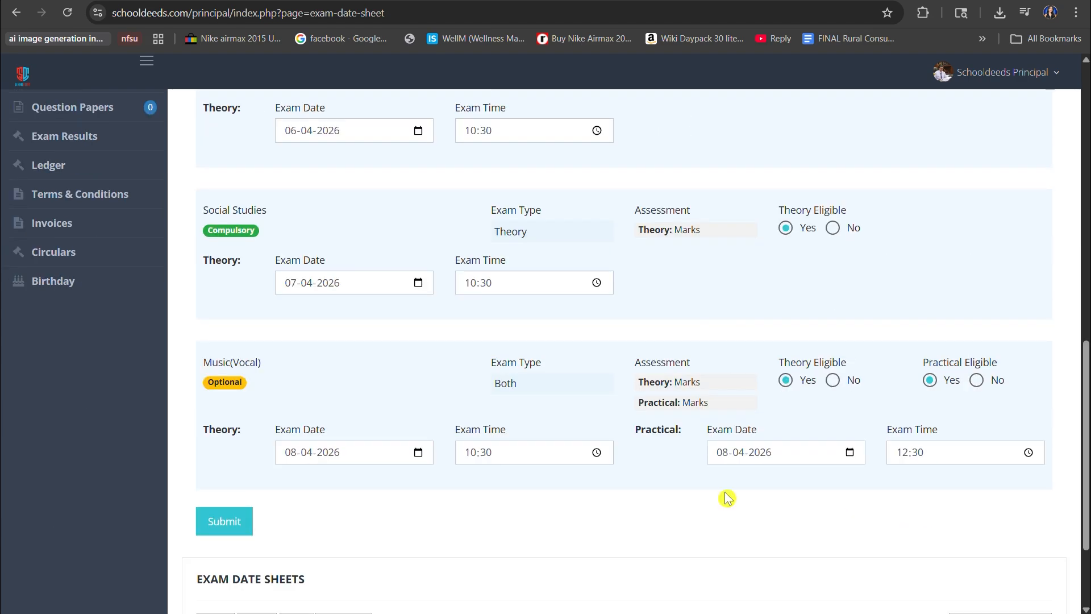
- Check the completed subject schedule and submit the Term - 1 date sheet for +2 (Commerce)
scroll(689, 487, "up", 10)
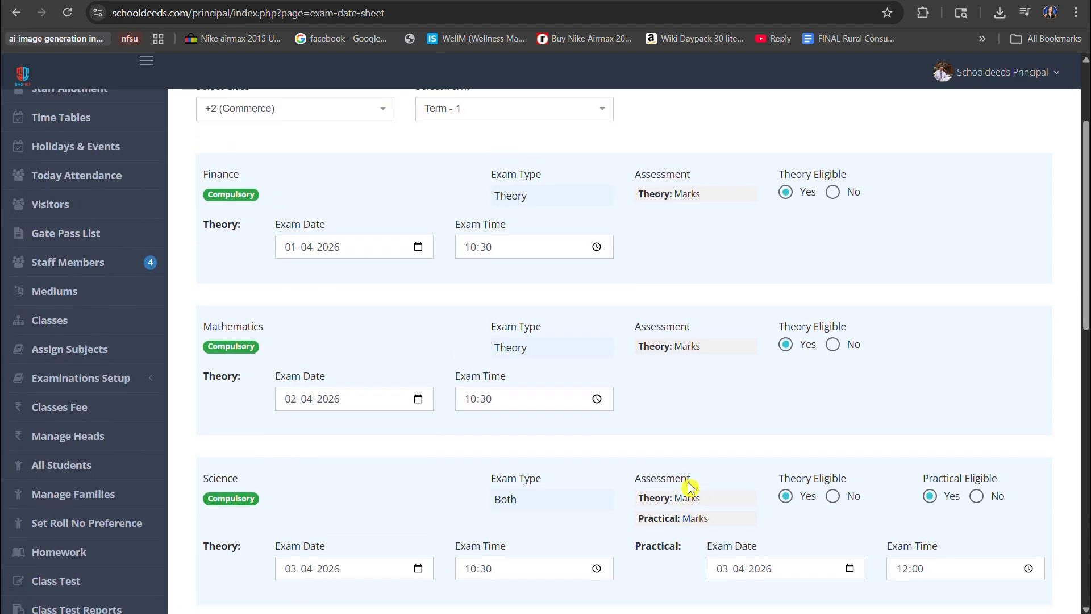
scroll(730, 413, "down", 3)
scroll(730, 414, "up", 3)
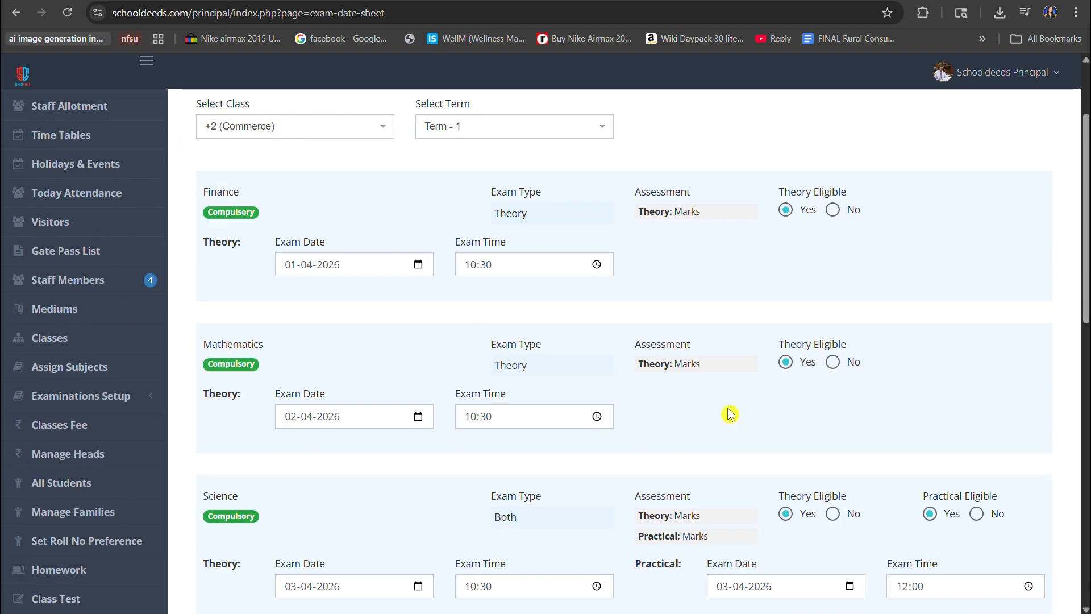
scroll(730, 413, "down", 10)
scroll(730, 414, "down", 3)
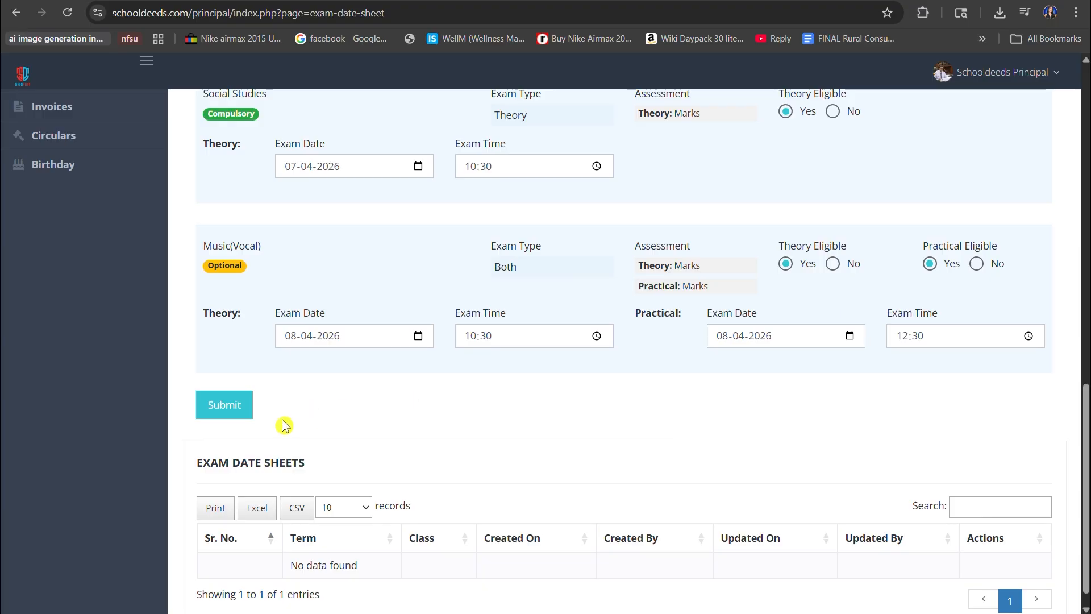
scroll(285, 423, "down", 1)
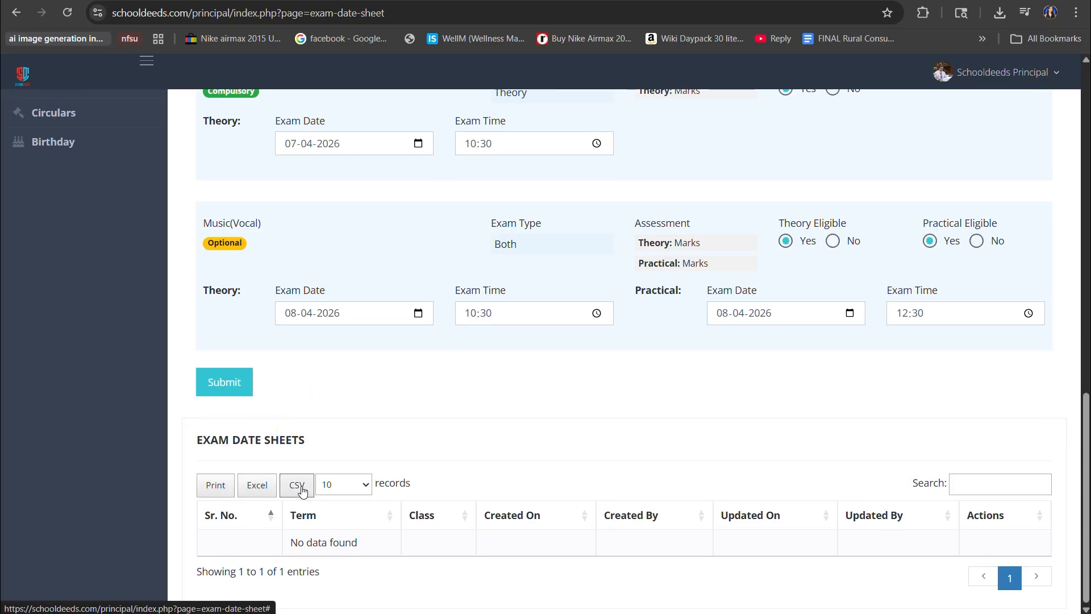
left_click(225, 382)
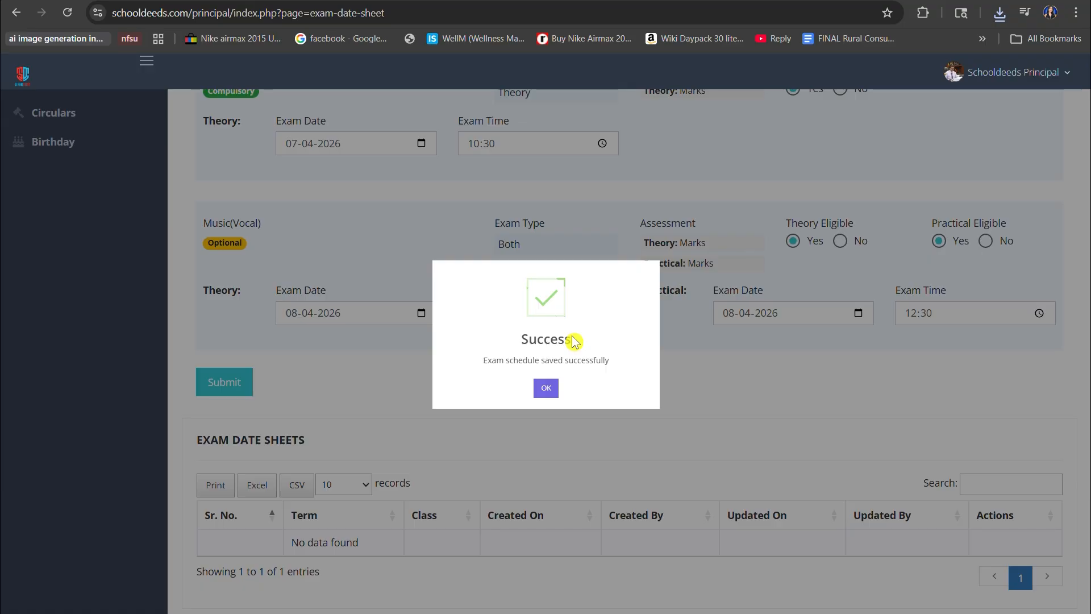
left_click(547, 389)
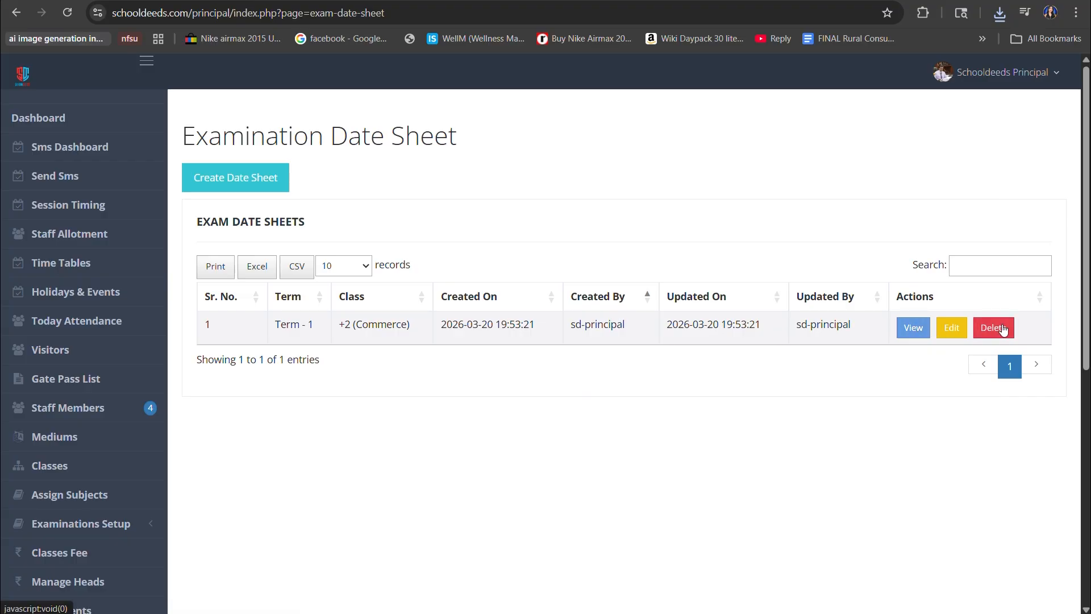
- View the details of the saved +2 (Commerce) date sheet, then close them
left_click(915, 329)
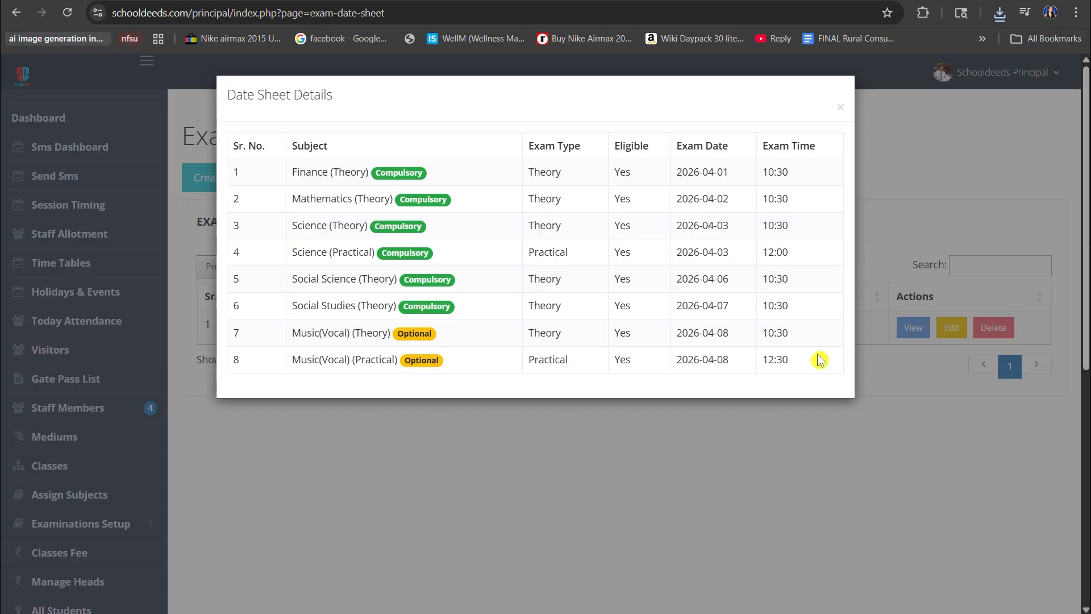
left_click(630, 418)
- Open the +2 (Commerce) date sheet for editing and set the Science practical exam time to 12:30
left_click(951, 328)
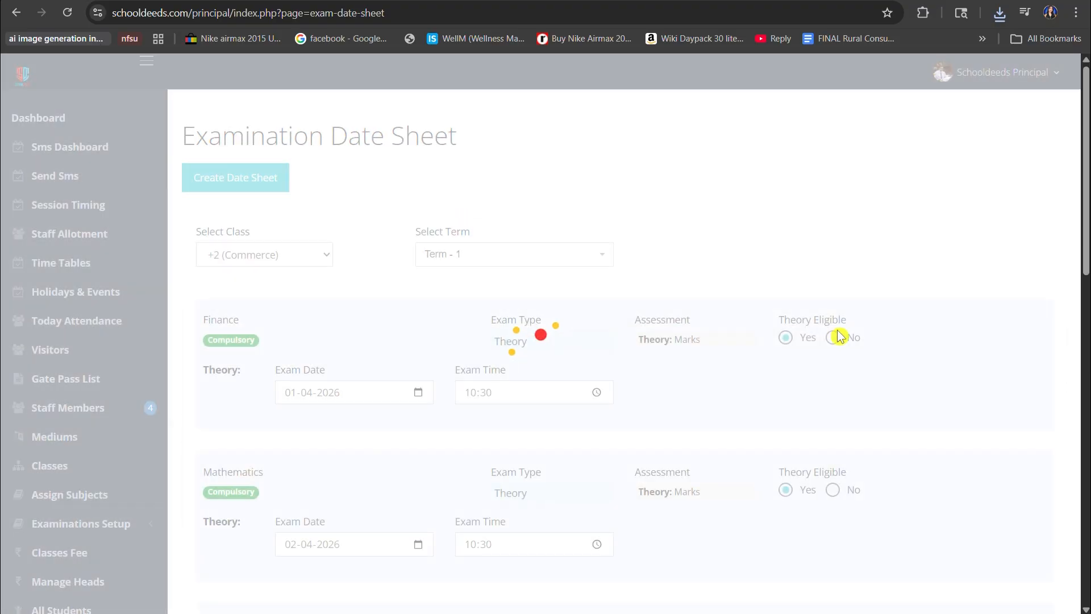
scroll(592, 366, "down", 5)
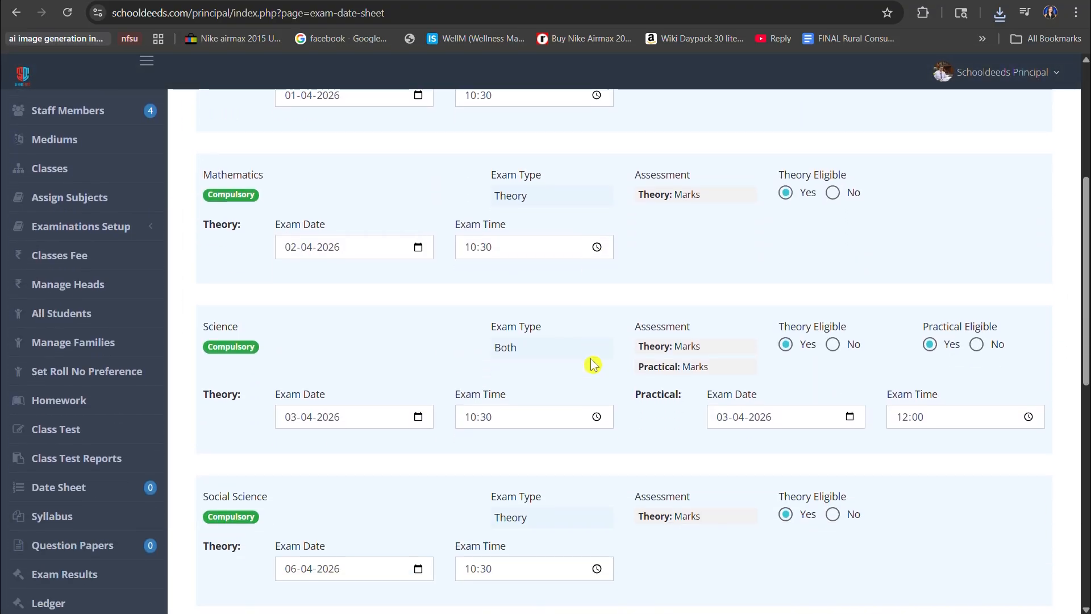
scroll(591, 366, "down", 7)
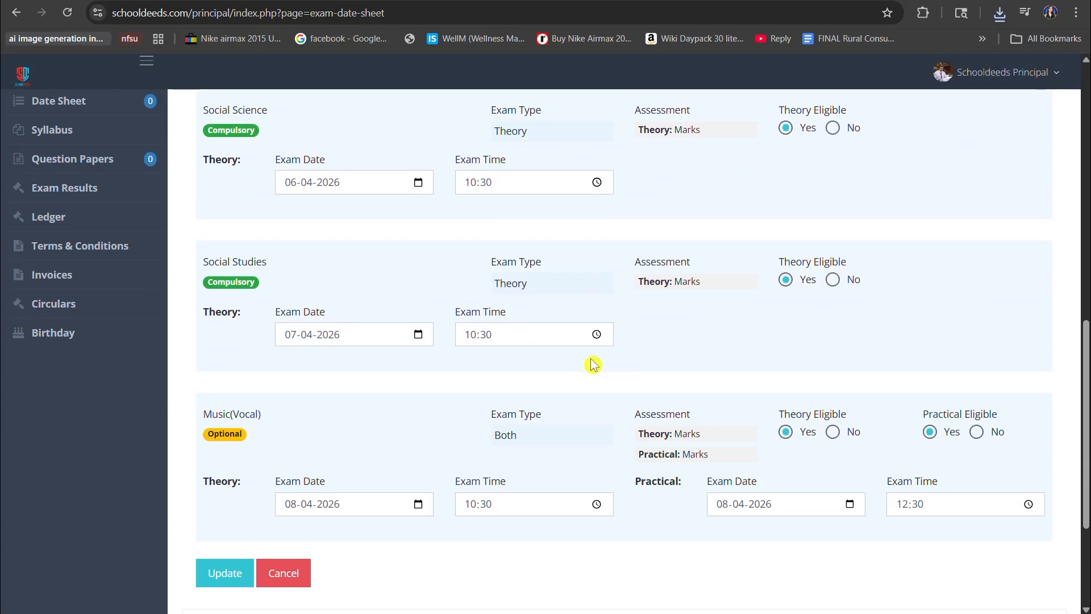
scroll(592, 365, "up", 7)
left_click(964, 436)
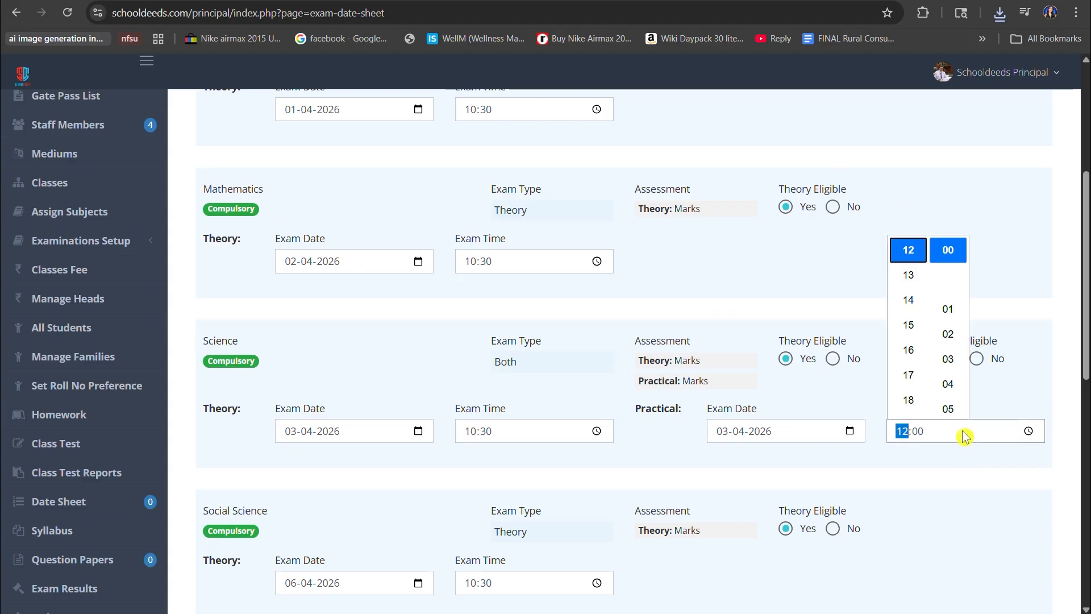
scroll(947, 373, "down", 10)
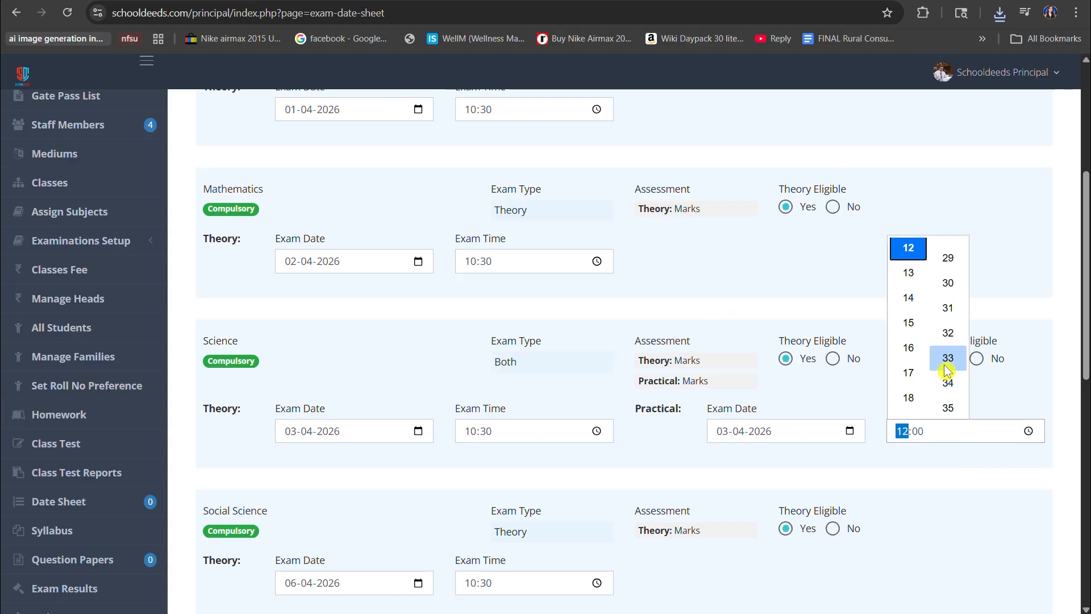
left_click(948, 282)
- Save the edited exam schedule as an update to the existing date sheet
scroll(904, 483, "down", 7)
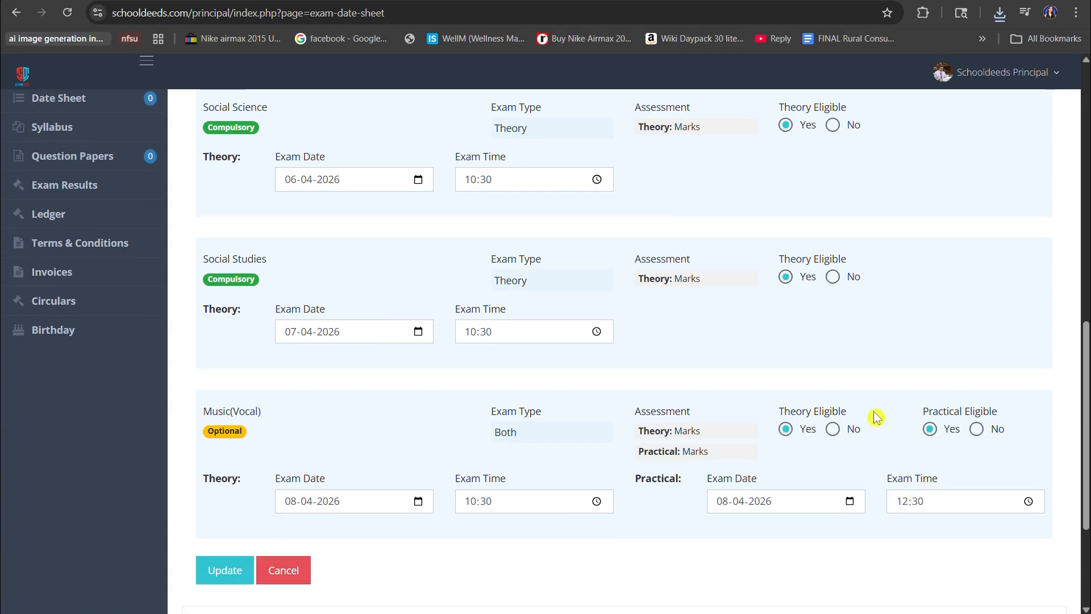
scroll(875, 418, "down", 3)
left_click(238, 387)
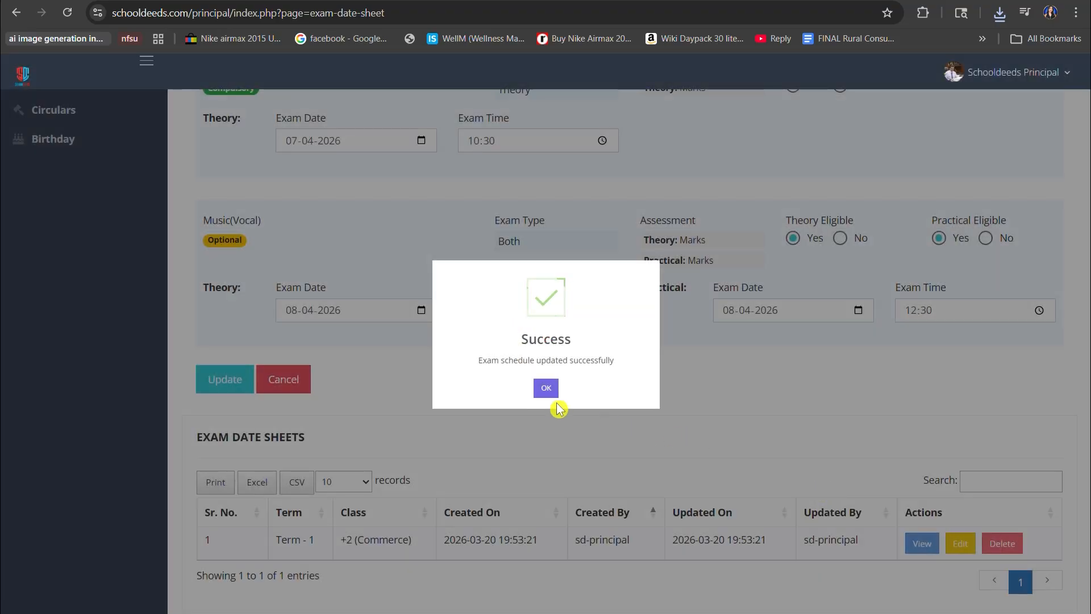
left_click(547, 389)
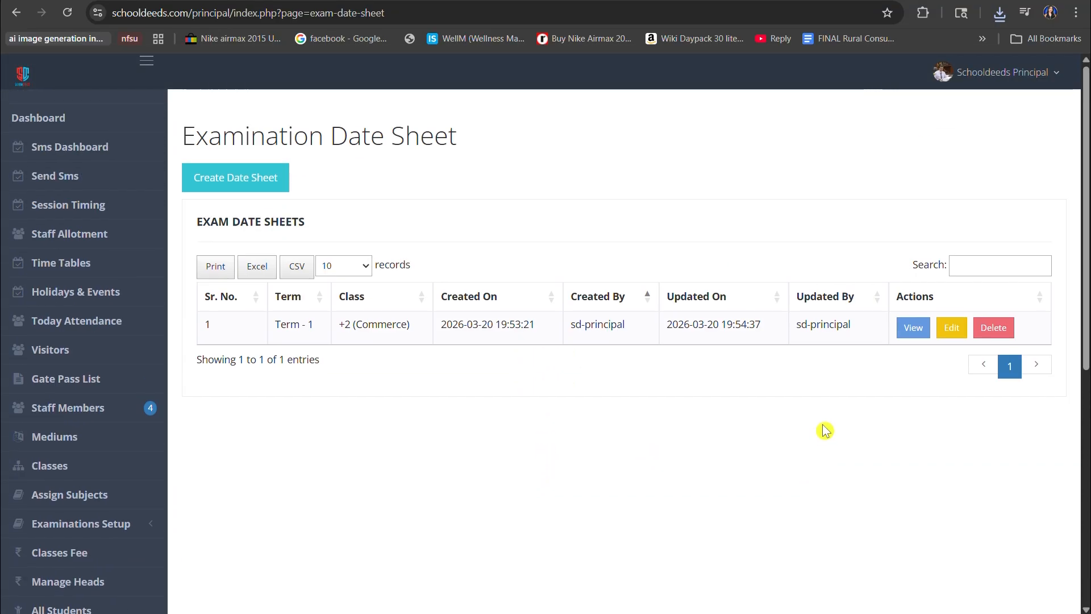
- Check the Science practical exam time in the updated date sheet's details and close them
left_click(923, 332)
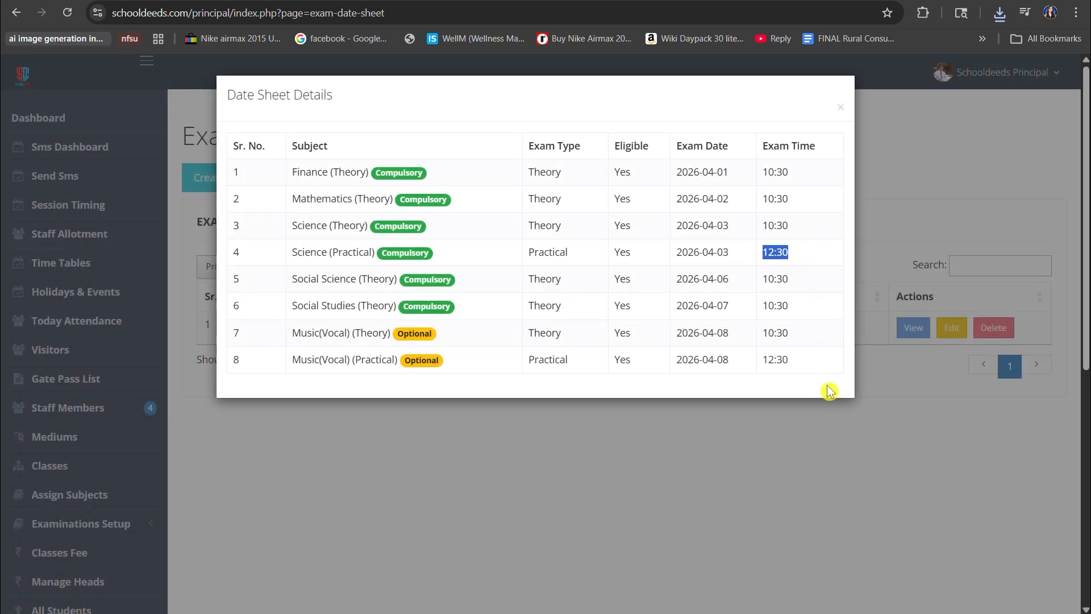
left_click(833, 404)
left_click(843, 409)
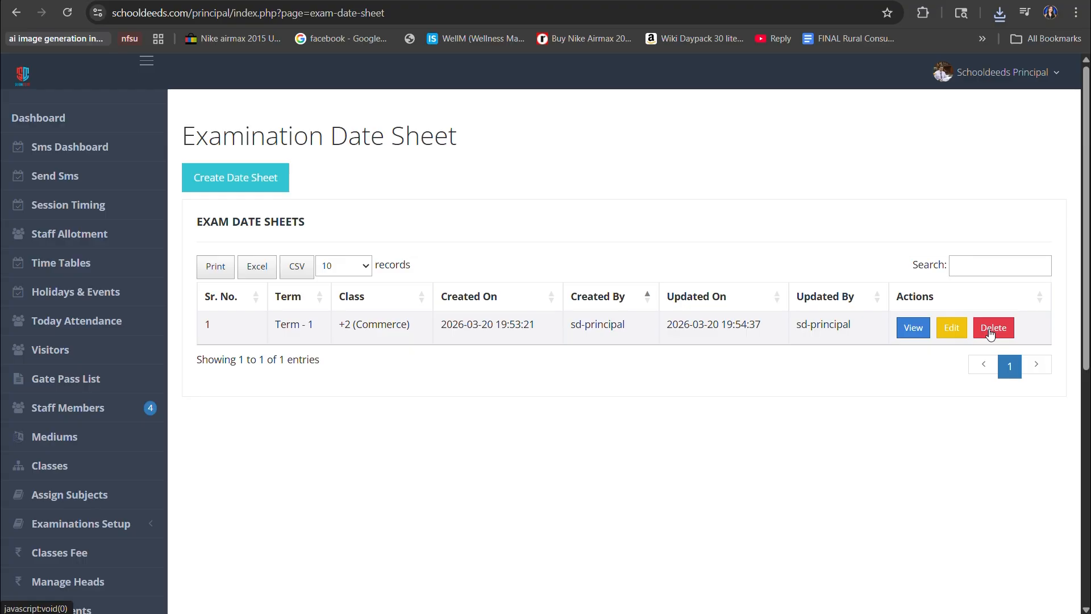
- Permanently delete the Term - 1 date sheet for +2 (Commerce)
left_click(991, 330)
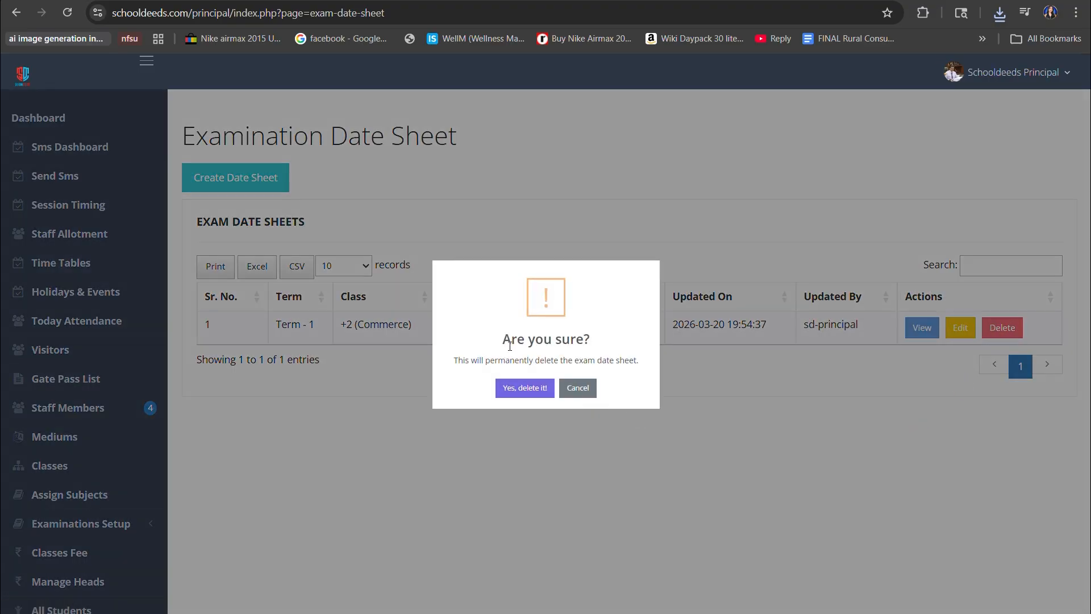
left_click(544, 380)
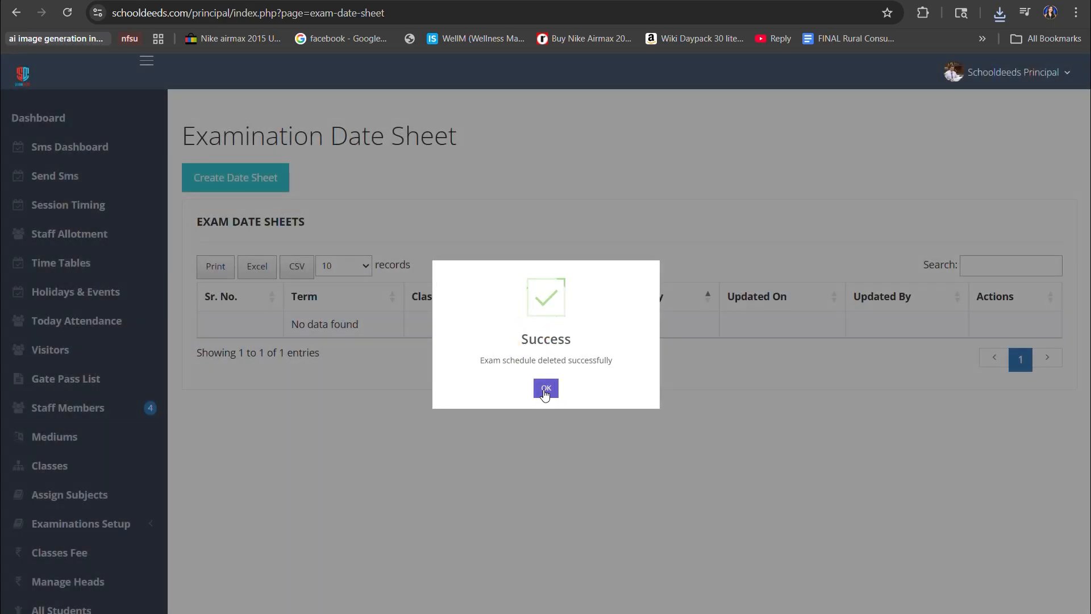
left_click(544, 390)
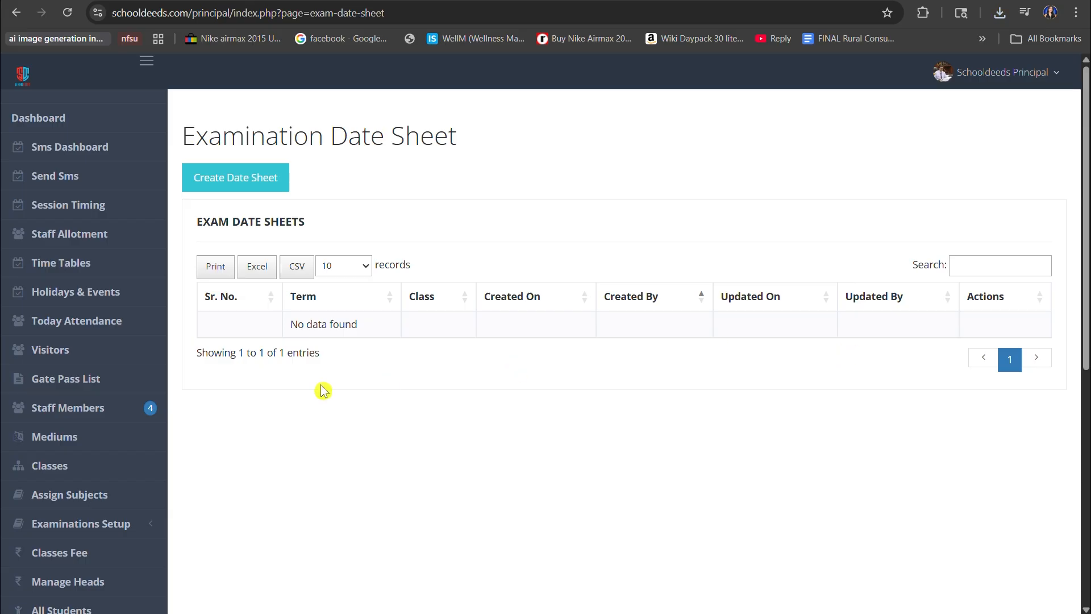